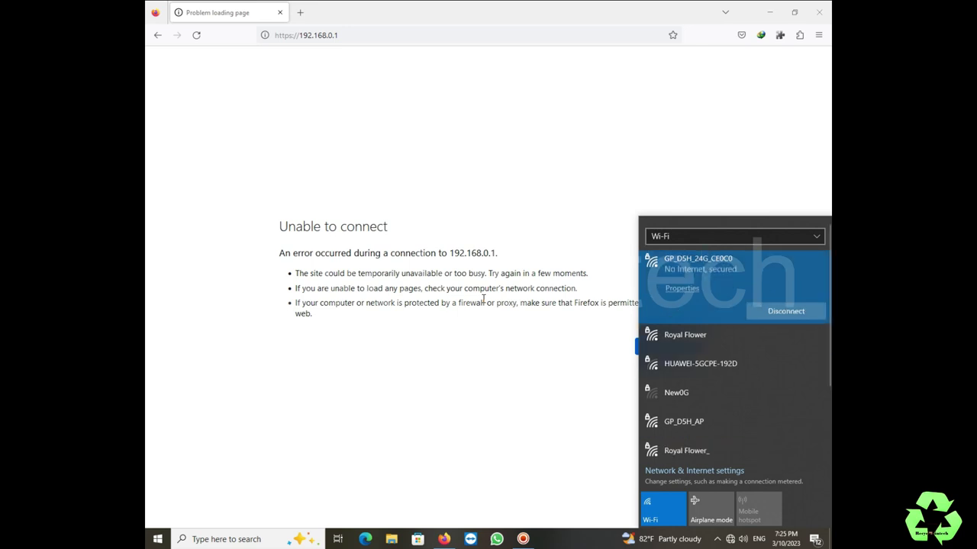
# Dismiss the Wi-Fi list and load the router login page at 192.168.0.1 in a fresh tab.
pyautogui.click(484, 303)
pyautogui.click(196, 35)
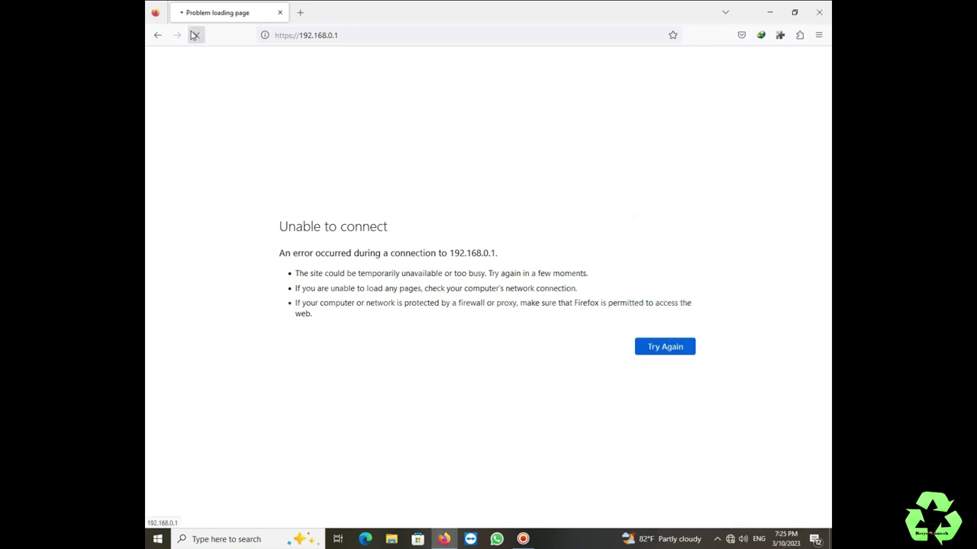
pyautogui.click(300, 12)
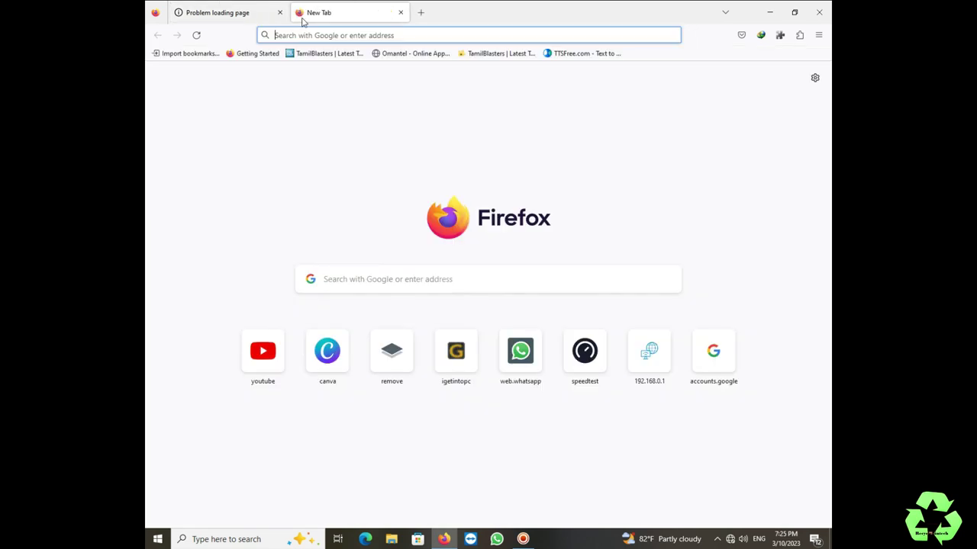
pyautogui.write('192.168.0.1')
pyautogui.press('Return')
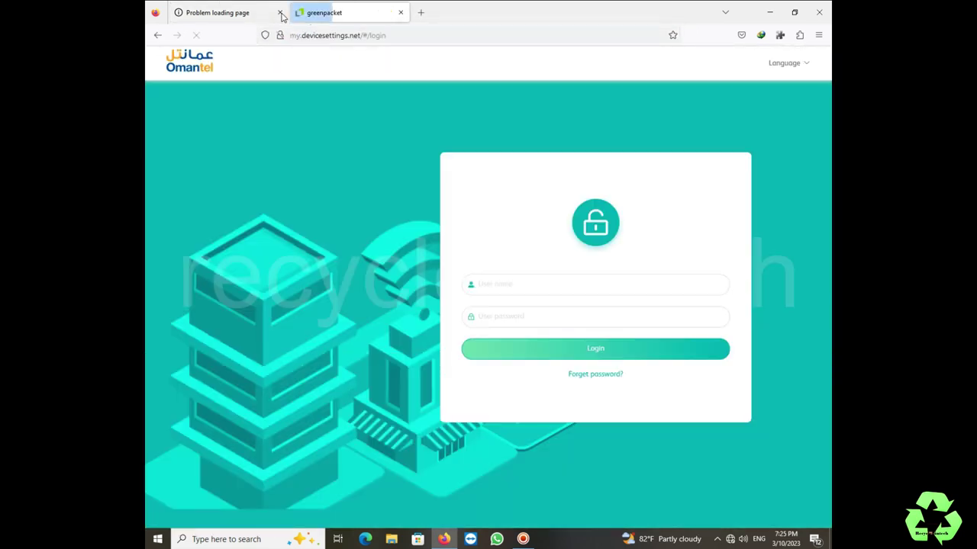
pyautogui.click(279, 12)
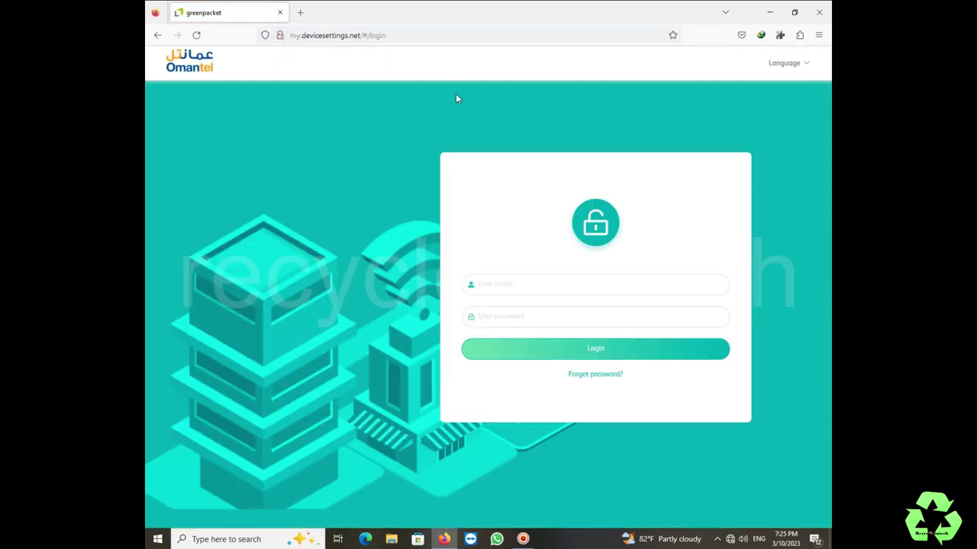
# Enter the admin user name and password on the login form, revealing the password to verify it.
pyautogui.click(509, 284)
pyautogui.write('a')
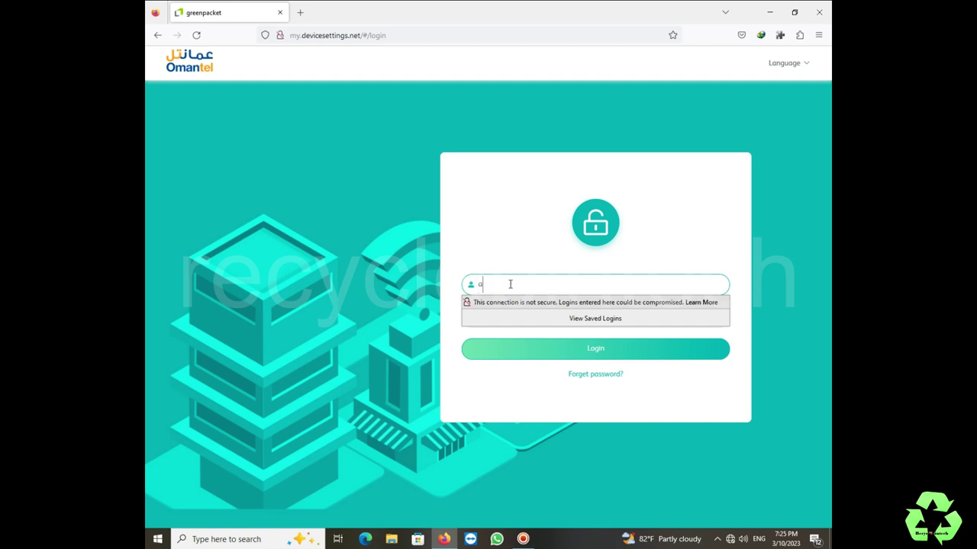
pyautogui.press('BackSpace')
pyautogui.write('ADMIN')
pyautogui.press('BackSpace')
pyautogui.press('BackSpace')
pyautogui.press('BackSpace')
pyautogui.press('BackSpace')
pyautogui.write('dmin_OT_D5H')
pyautogui.press('Tab')
pyautogui.write('••••••')
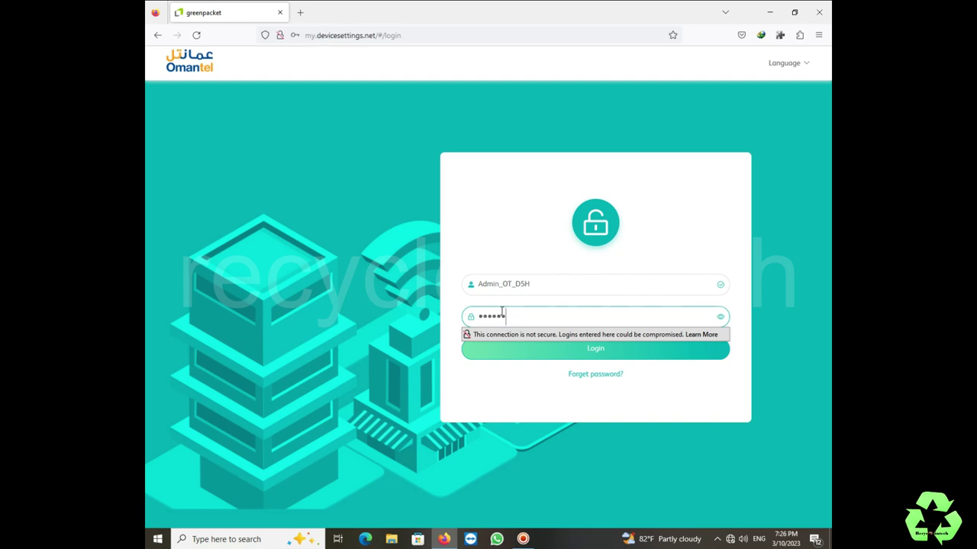
pyautogui.write('•••••••••')
pyautogui.click(708, 318)
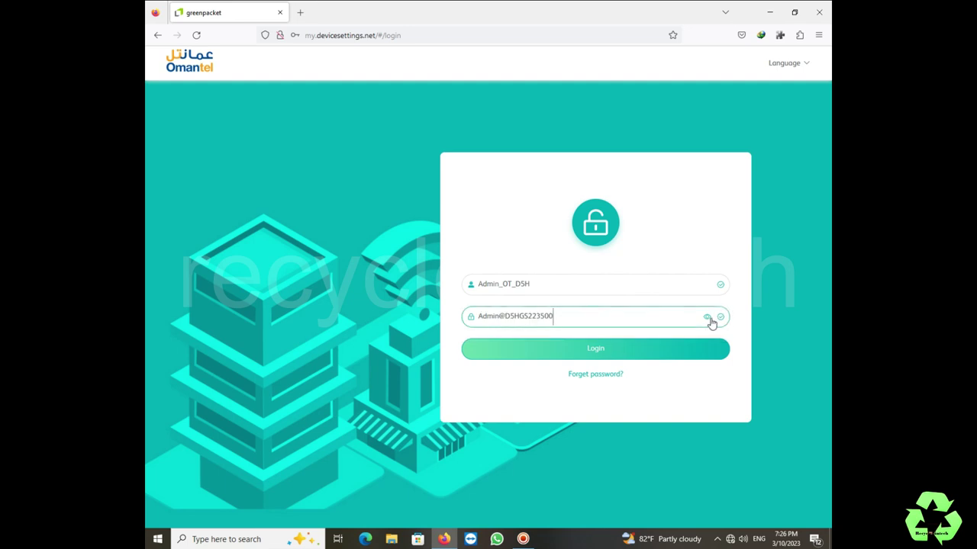
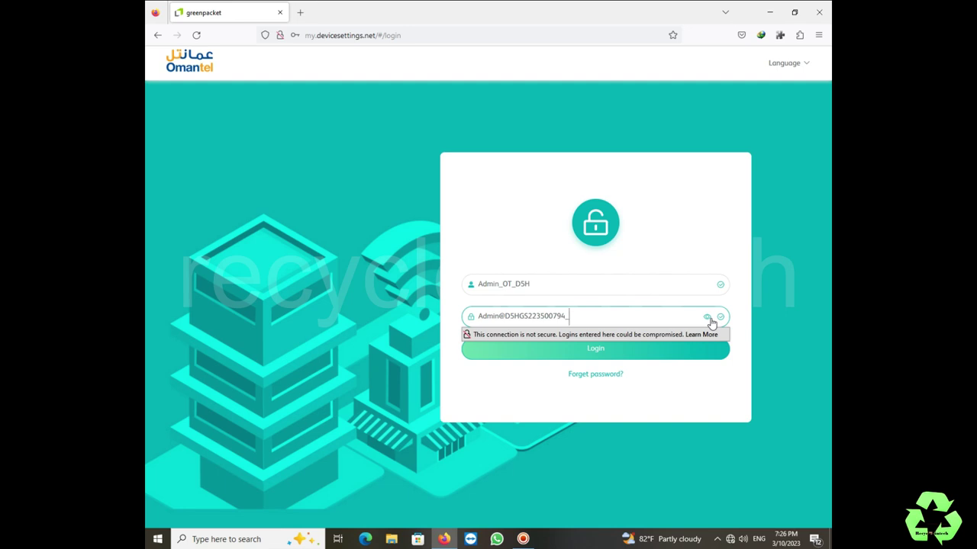
pyautogui.click(707, 317)
# Log in, let Firefox save the credentials, and navigate from Mobile Network toward Wi-Fi Basic Setting.
pyautogui.click(626, 357)
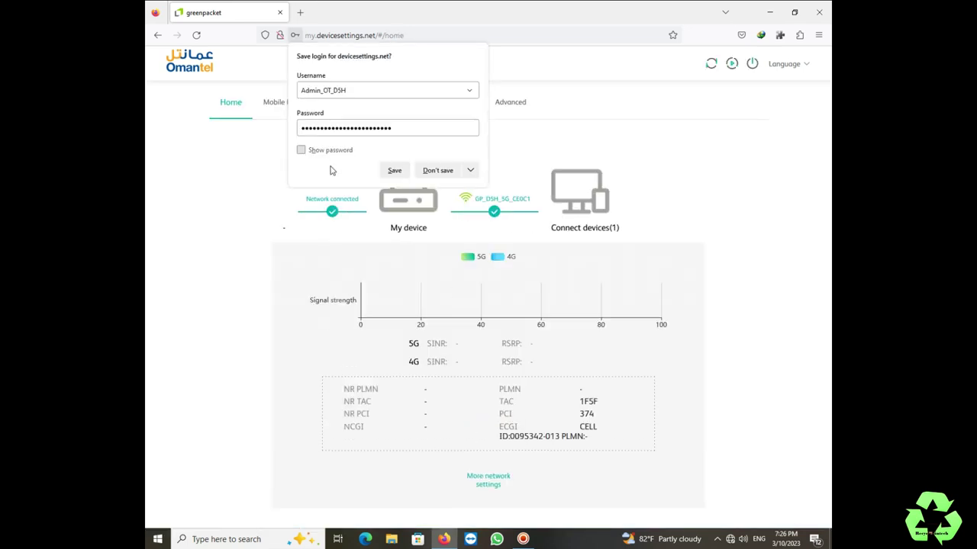
pyautogui.click(394, 171)
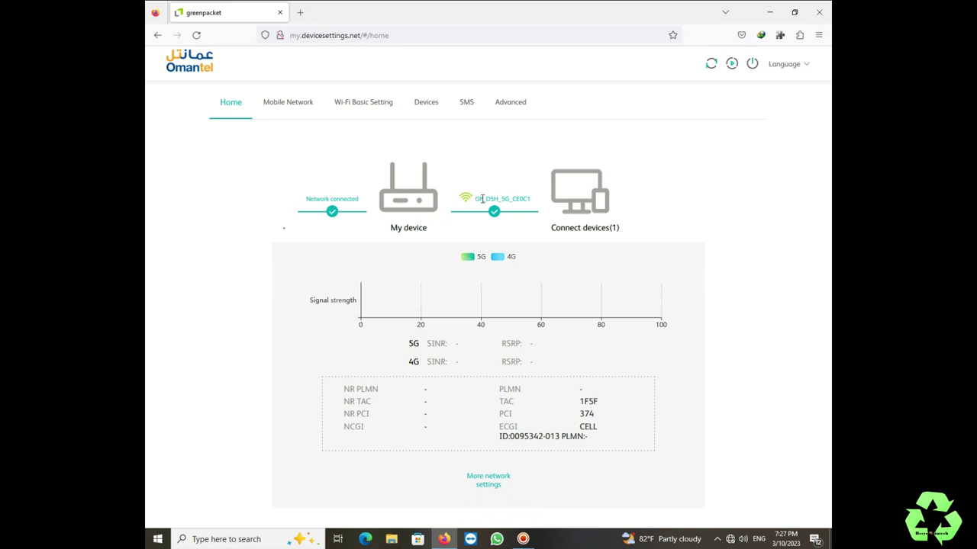
pyautogui.click(276, 103)
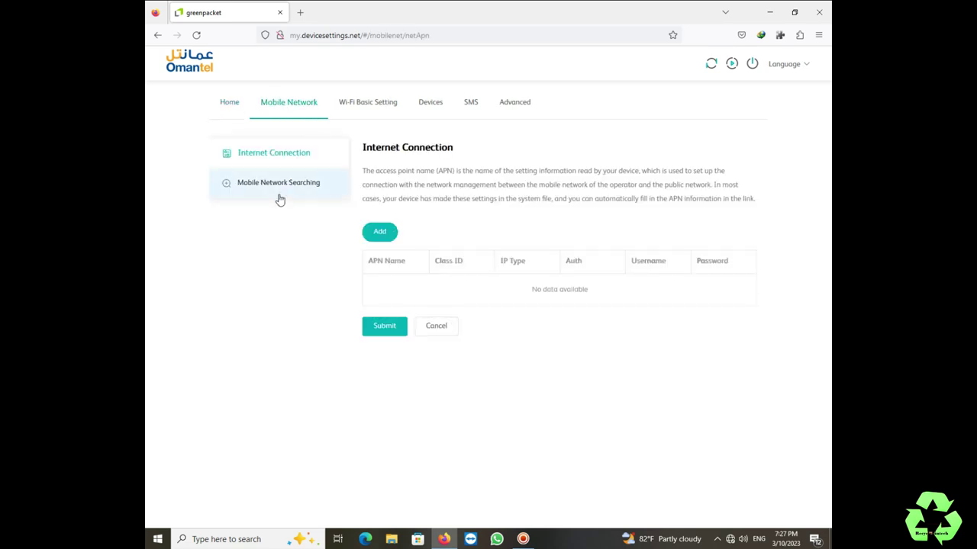
pyautogui.click(360, 110)
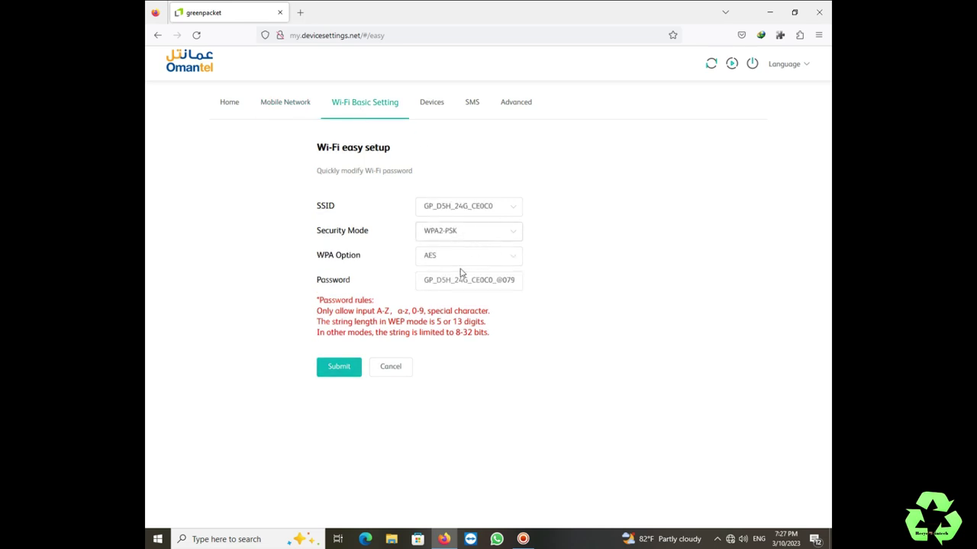
# Confirm the SSID dropdown stays on the 24G network.
pyautogui.click(495, 215)
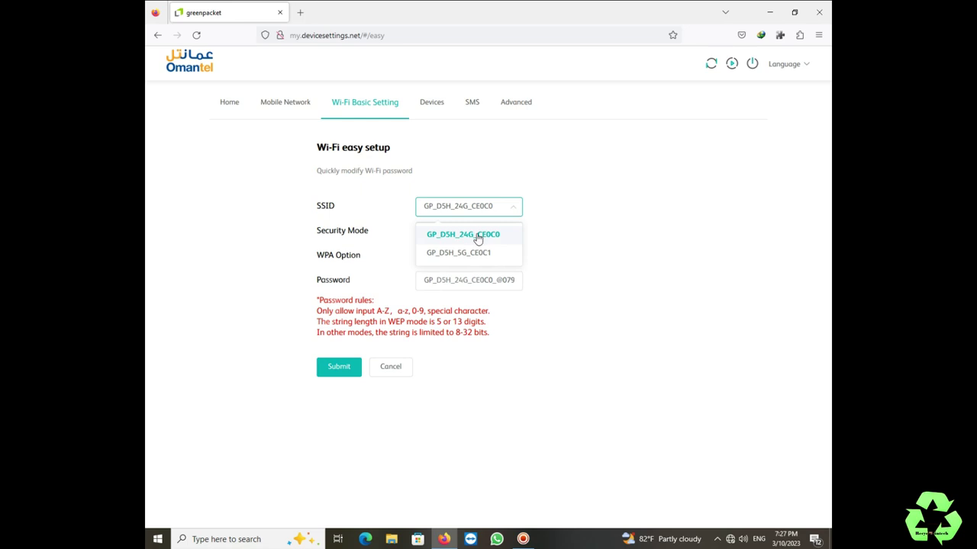
pyautogui.click(478, 239)
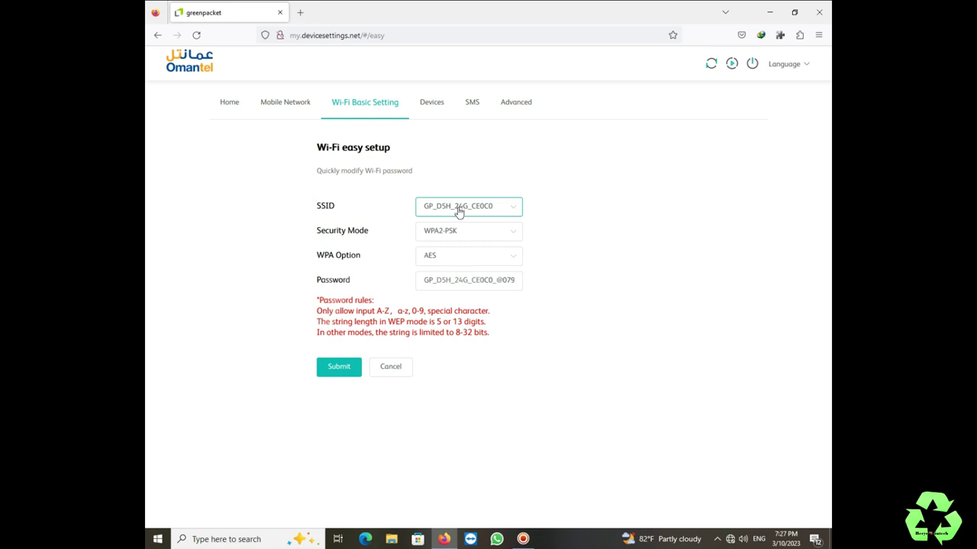
pyautogui.click(458, 211)
pyautogui.click(456, 211)
pyautogui.click(455, 210)
pyautogui.click(455, 210)
# Clear the old 24G Wi-Fi password from the Password field.
pyautogui.click(515, 280)
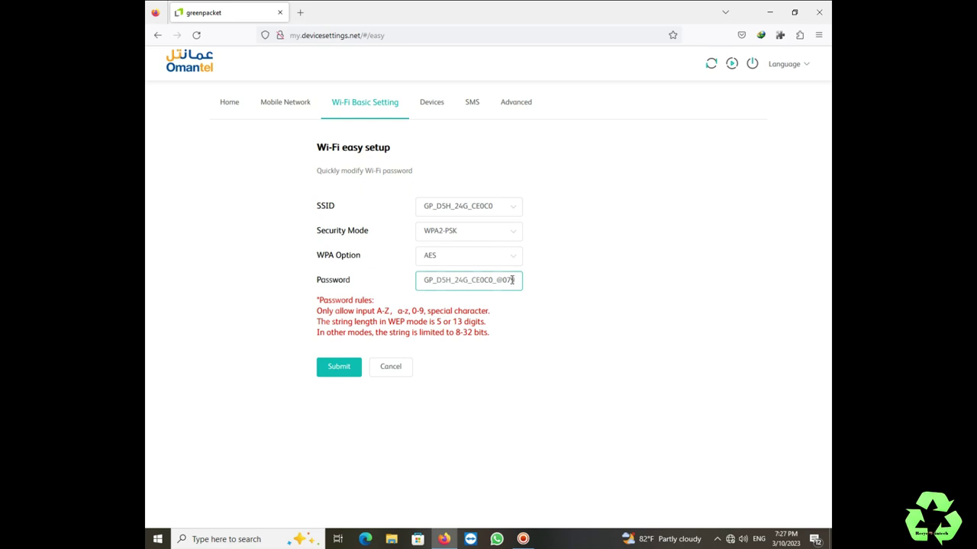
pyautogui.press('BackSpace')
pyautogui.press('BackSpace')
pyautogui.press('BackSpace')
pyautogui.press('BackSpace')
pyautogui.press('BackSpace')
pyautogui.press('BackSpace')
pyautogui.press('BackSpace')
pyautogui.press('BackSpace')
pyautogui.press('BackSpace')
pyautogui.press('BackSpace')
pyautogui.press('BackSpace')
pyautogui.press('BackSpace')
pyautogui.press('BackSpace')
pyautogui.press('BackSpace')
pyautogui.press('BackSpace')
pyautogui.press('BackSpace')
pyautogui.press('BackSpace')
pyautogui.press('BackSpace')
pyautogui.press('BackSpace')
pyautogui.press('BackSpace')
pyautogui.press('BackSpace')
pyautogui.press('BackSpace')
pyautogui.press('BackSpace')
pyautogui.press('BackSpace')
pyautogui.press('BackSpace')
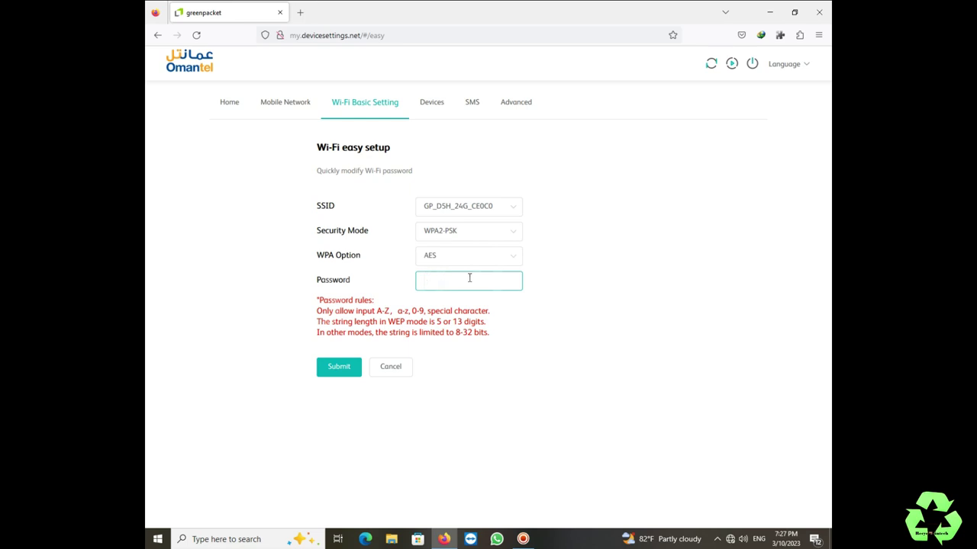
pyautogui.write('a')
pyautogui.press('BackSpace')
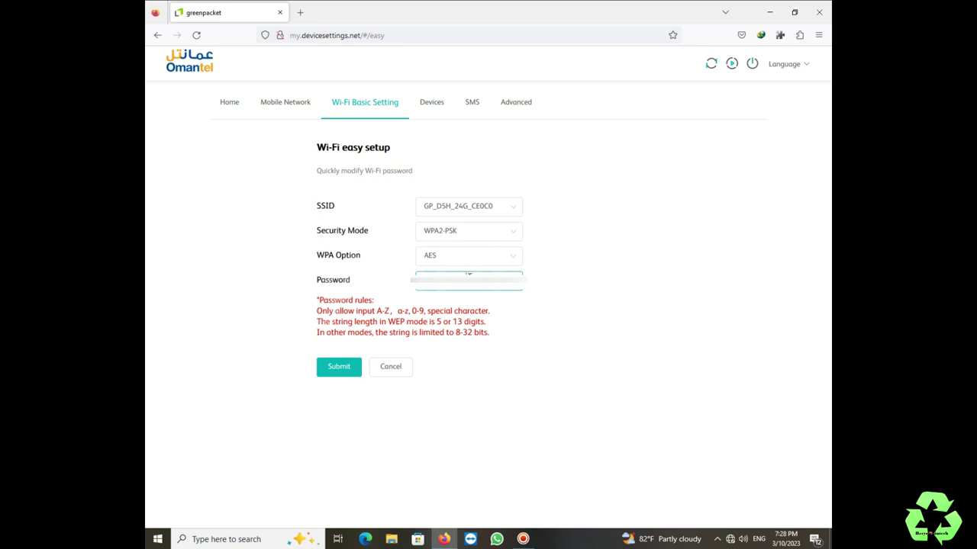
# Select the 5G network, replace its Wi-Fi password, and submit through the disconnection warning.
pyautogui.click(491, 216)
pyautogui.click(479, 257)
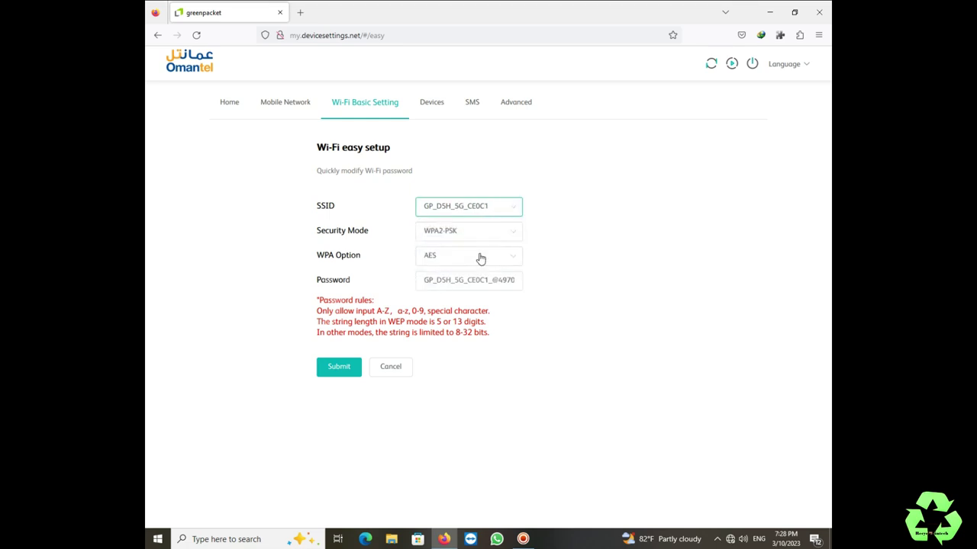
pyautogui.click(506, 282)
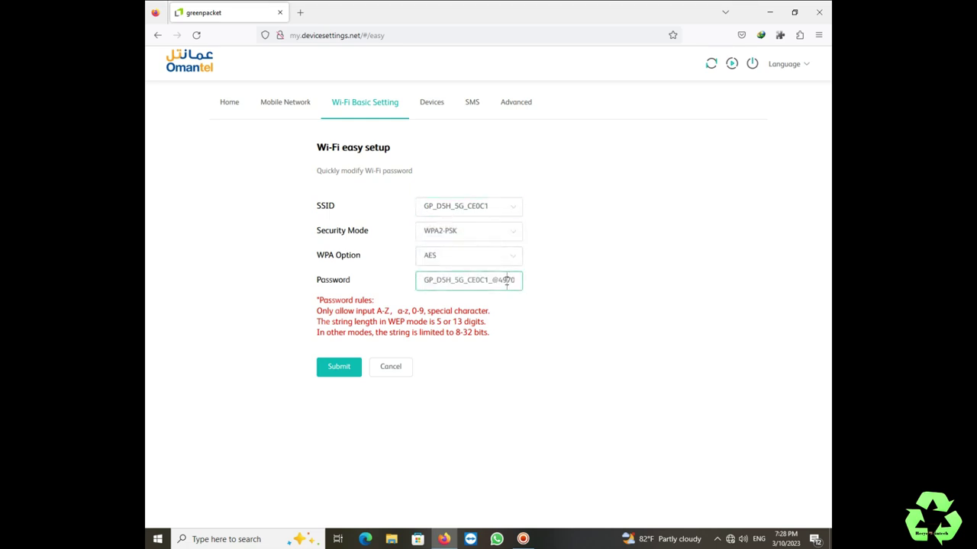
pyautogui.press('BackSpace')
pyautogui.press('BackSpace')
pyautogui.press('BackSpace')
pyautogui.press('BackSpace')
pyautogui.press('BackSpace')
pyautogui.press('BackSpace')
pyautogui.press('BackSpace')
pyautogui.press('BackSpace')
pyautogui.press('BackSpace')
pyautogui.press('BackSpace')
pyautogui.press('BackSpace')
pyautogui.press('BackSpace')
pyautogui.press('BackSpace')
pyautogui.press('BackSpace')
pyautogui.press('BackSpace')
pyautogui.press('BackSpace')
pyautogui.press('BackSpace')
pyautogui.press('BackSpace')
pyautogui.press('BackSpace')
pyautogui.click(482, 285)
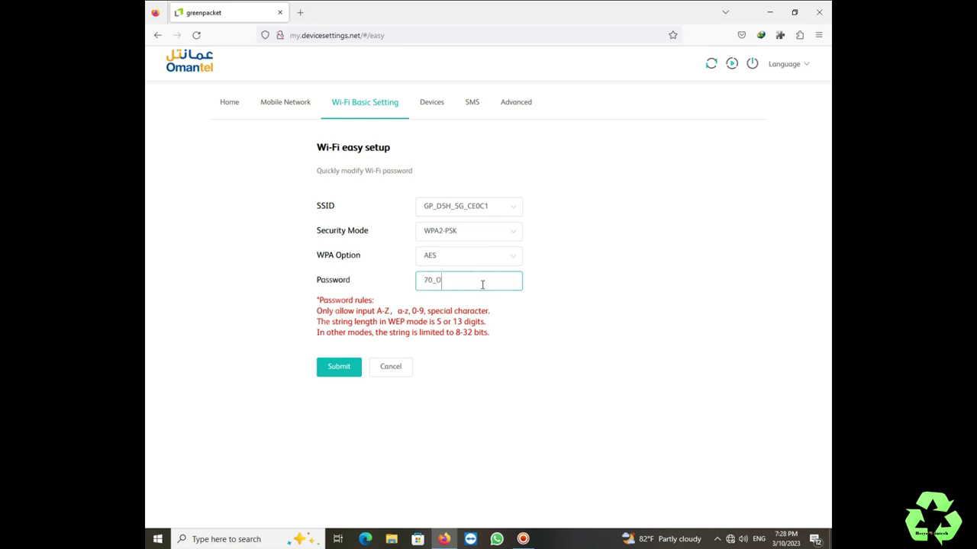
pyautogui.press('BackSpace')
pyautogui.press('BackSpace')
pyautogui.press('BackSpace')
pyautogui.press('BackSpace')
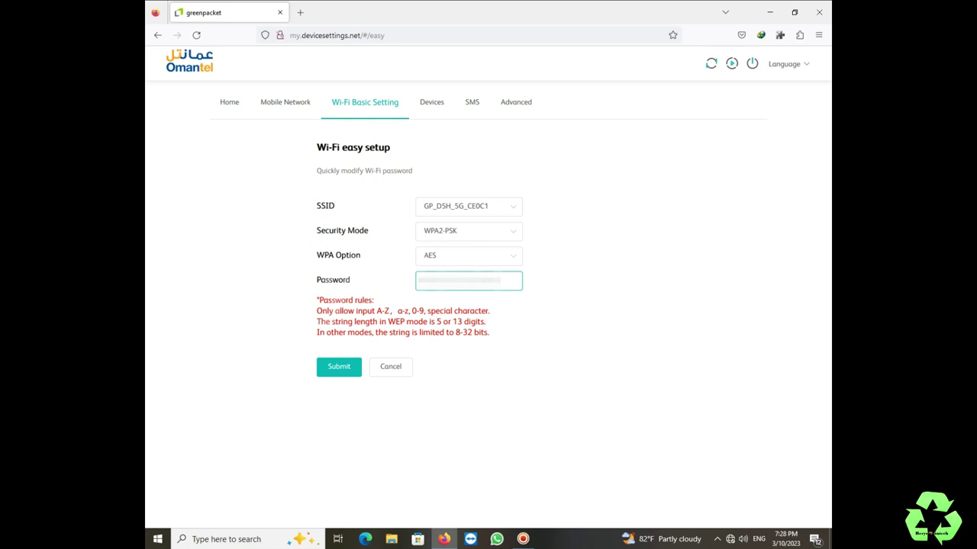
pyautogui.click(339, 367)
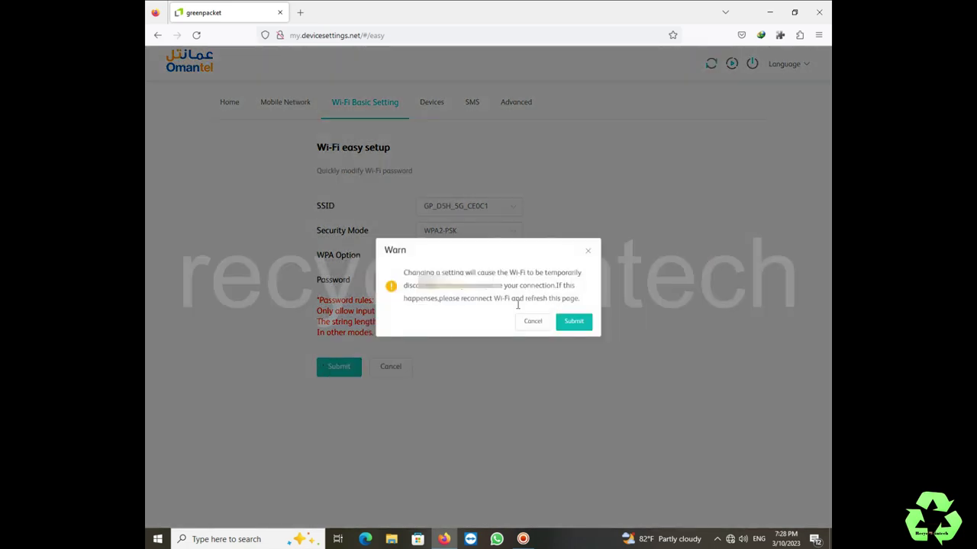
pyautogui.click(573, 323)
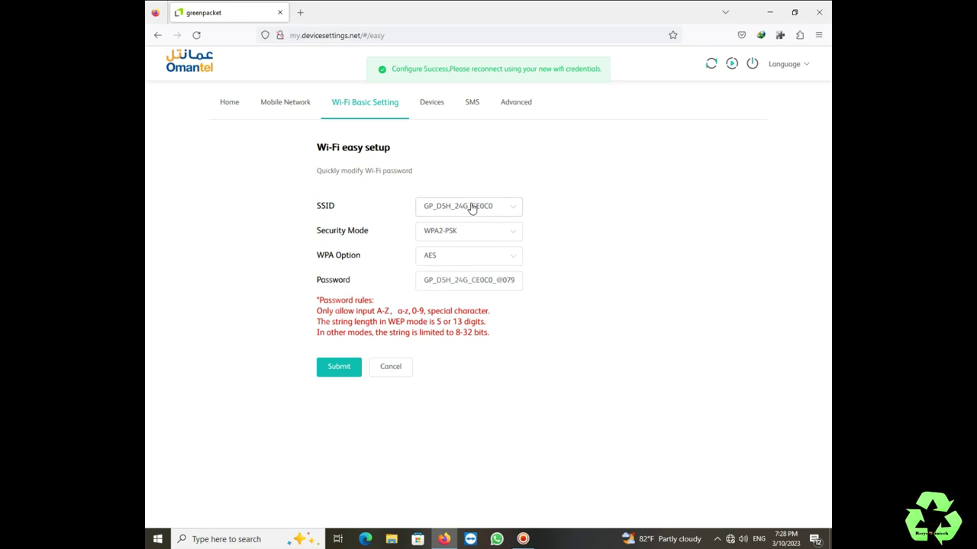
# Retype the 24G network's new Wi-Fi password and submit it, confirming the warning.
pyautogui.click(510, 280)
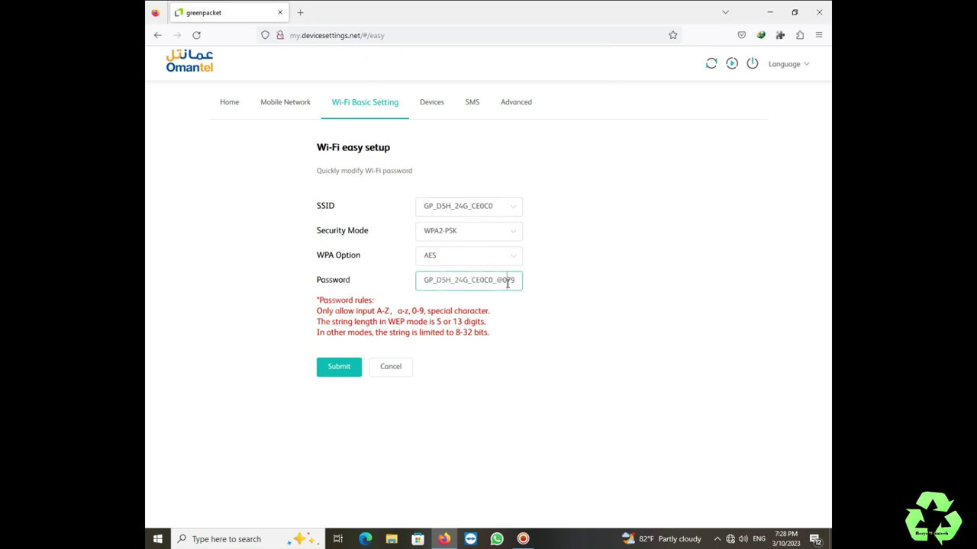
pyautogui.press('BackSpace')
pyautogui.press('BackSpace')
pyautogui.press('BackSpace')
pyautogui.press('BackSpace')
pyautogui.press('BackSpace')
pyautogui.press('BackSpace')
pyautogui.press('BackSpace')
pyautogui.press('BackSpace')
pyautogui.press('BackSpace')
pyautogui.press('BackSpace')
pyautogui.press('BackSpace')
pyautogui.press('BackSpace')
pyautogui.press('BackSpace')
pyautogui.press('BackSpace')
pyautogui.press('BackSpace')
pyautogui.press('BackSpace')
pyautogui.press('BackSpace')
pyautogui.press('BackSpace')
pyautogui.press('BackSpace')
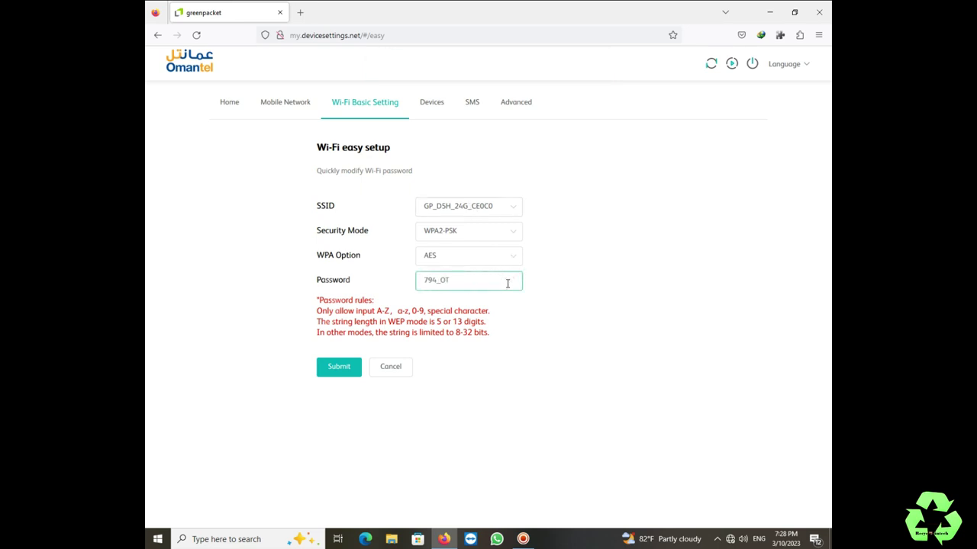
pyautogui.click(497, 280)
pyautogui.press('BackSpace')
pyautogui.press('BackSpace')
pyautogui.press('BackSpace')
pyautogui.press('BackSpace')
pyautogui.press('BackSpace')
pyautogui.press('BackSpace')
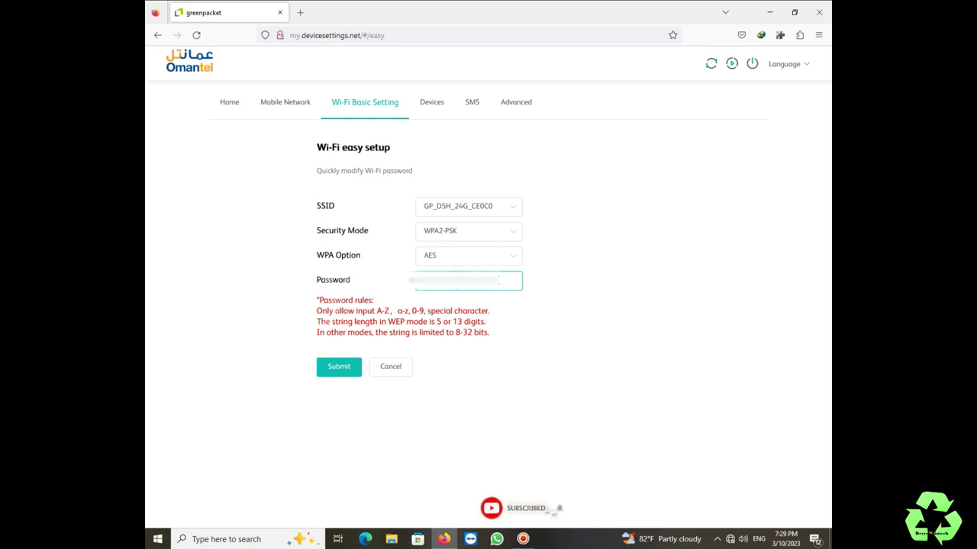
pyautogui.click(328, 373)
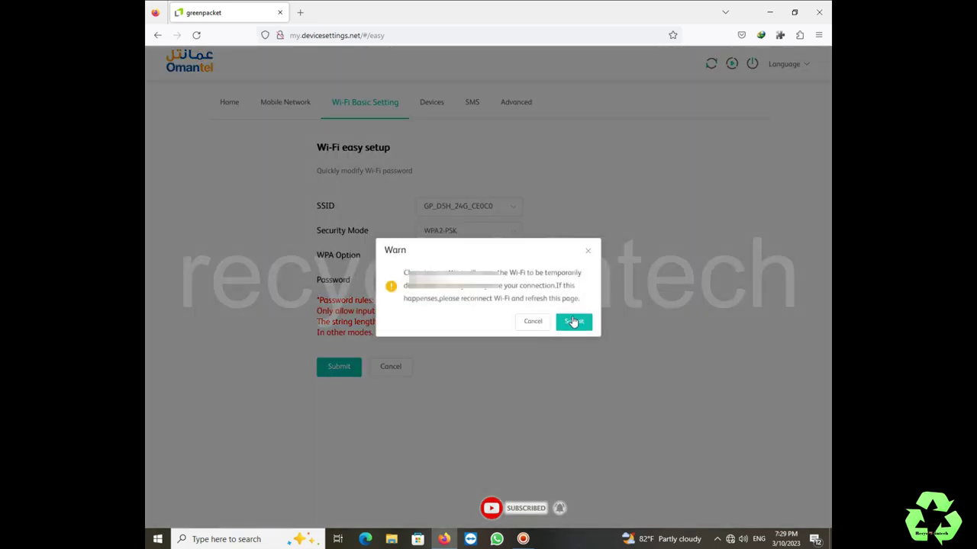
pyautogui.click(574, 321)
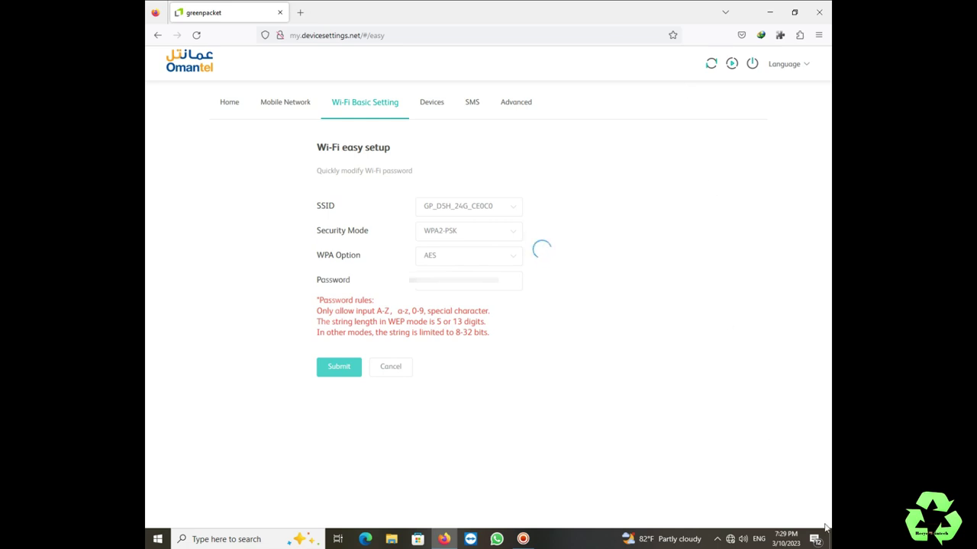
# Reconnect the laptop to GP_DSH_24G_CE0C0 with the new security key, then close the Wi-Fi list.
pyautogui.click(730, 538)
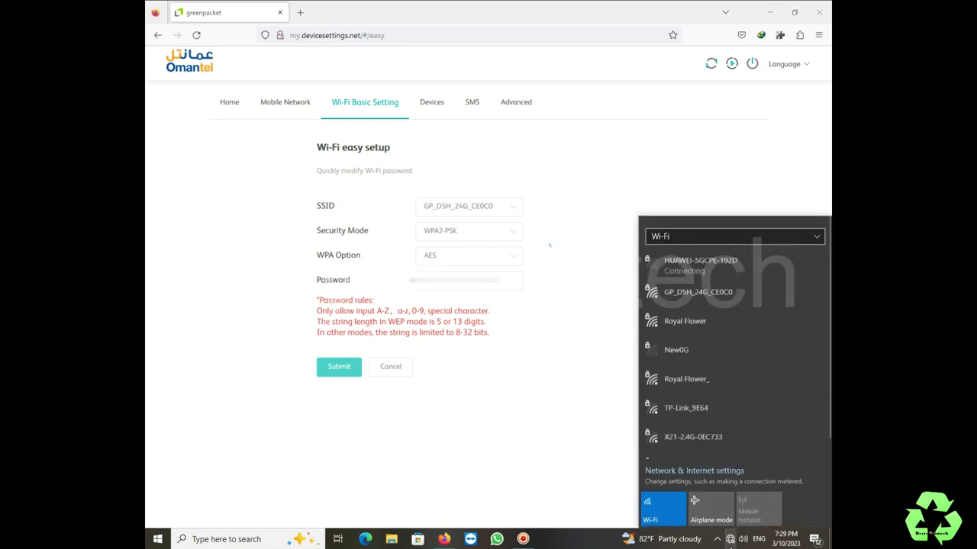
pyautogui.click(674, 299)
pyautogui.click(758, 341)
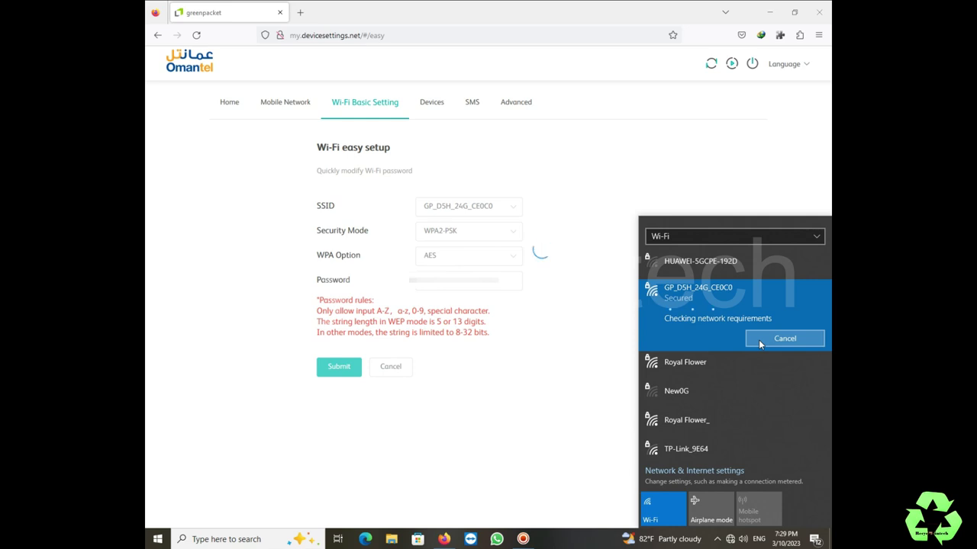
pyautogui.click(686, 389)
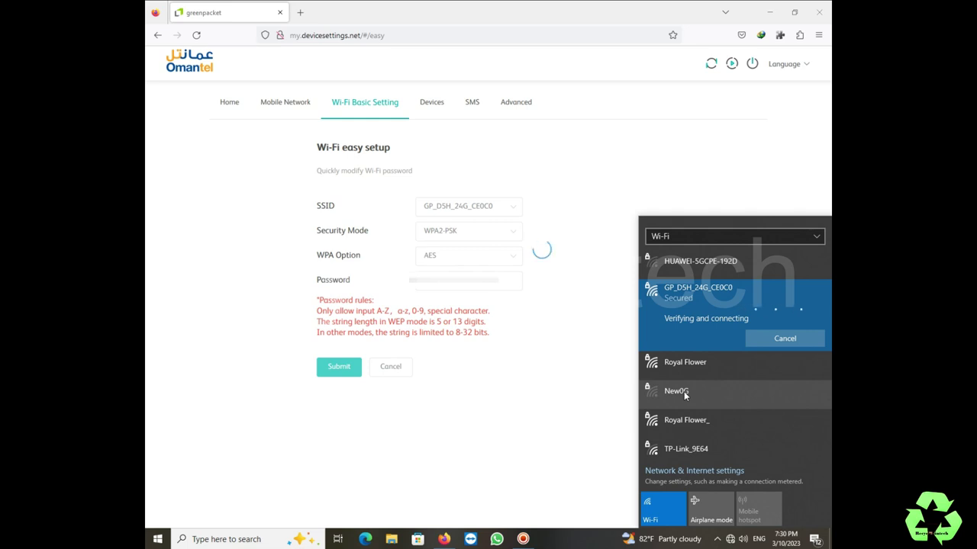
pyautogui.click(522, 401)
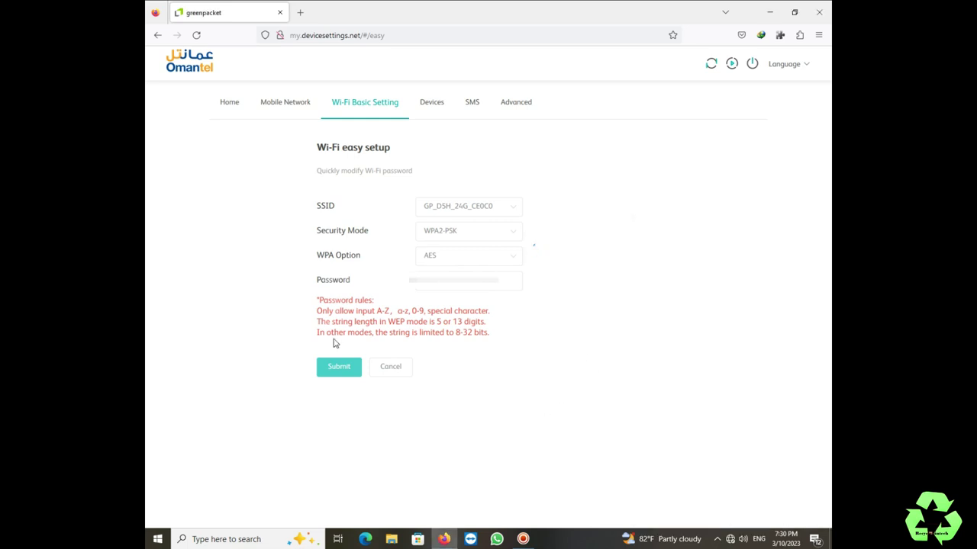
# Browse the Devices, SMS, APN Management and DHCP Settings pages, ending on Advanced WLAN Status.
pyautogui.click(421, 104)
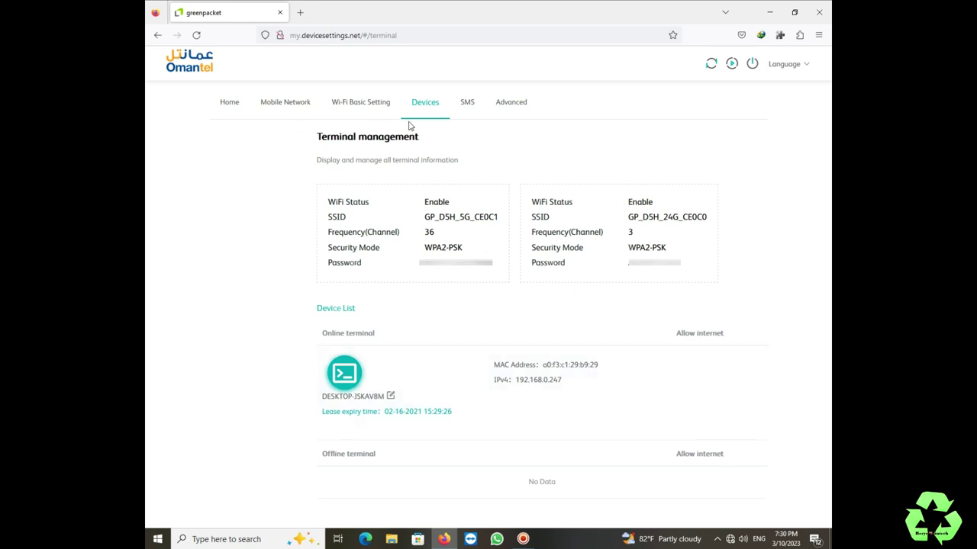
pyautogui.click(473, 105)
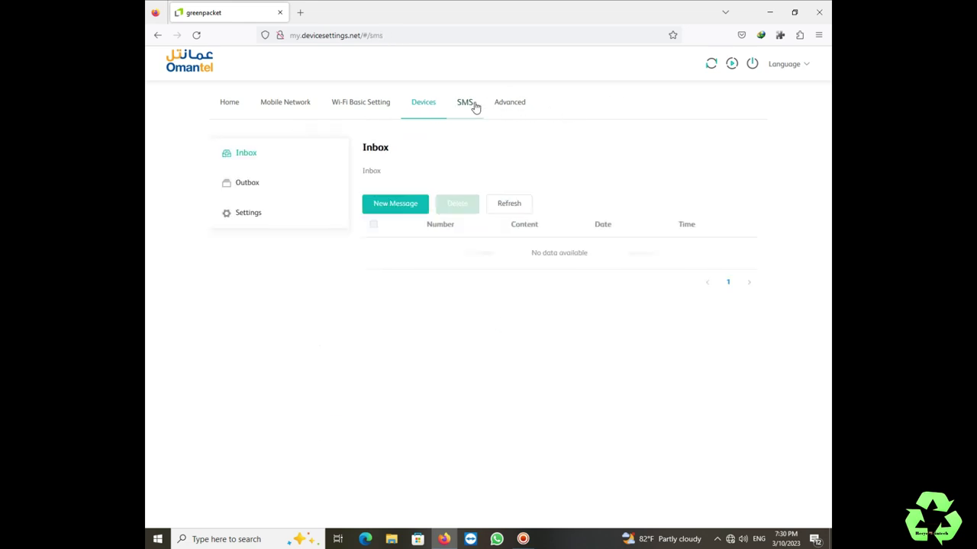
pyautogui.click(517, 107)
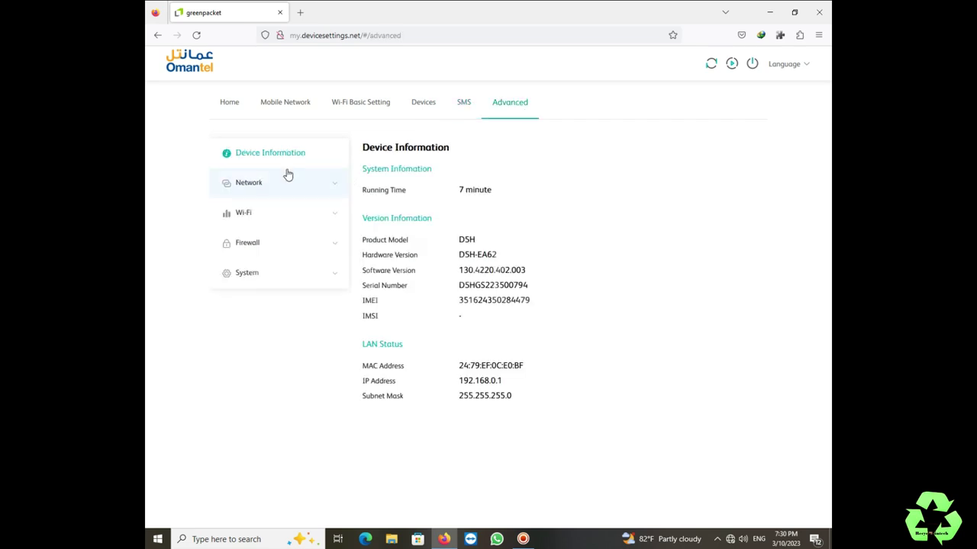
pyautogui.click(241, 183)
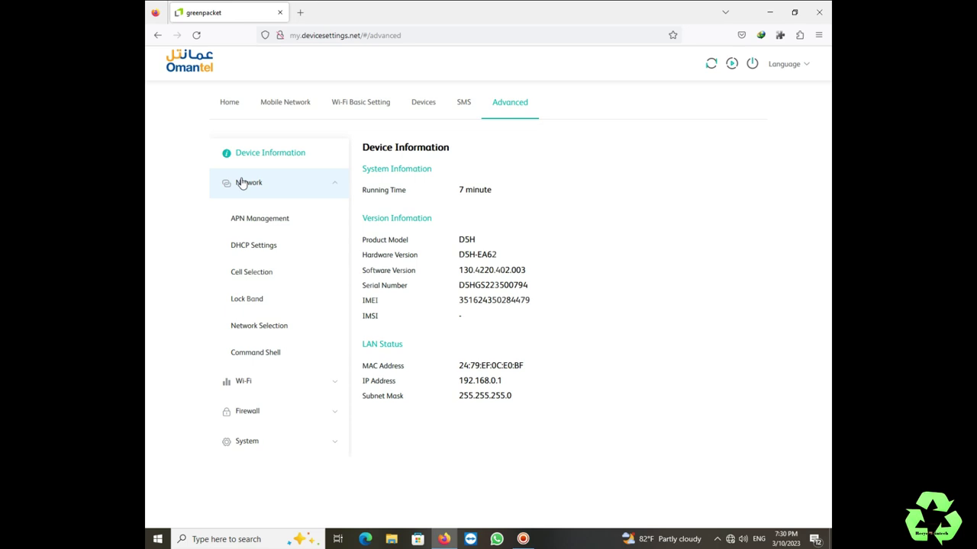
pyautogui.click(260, 219)
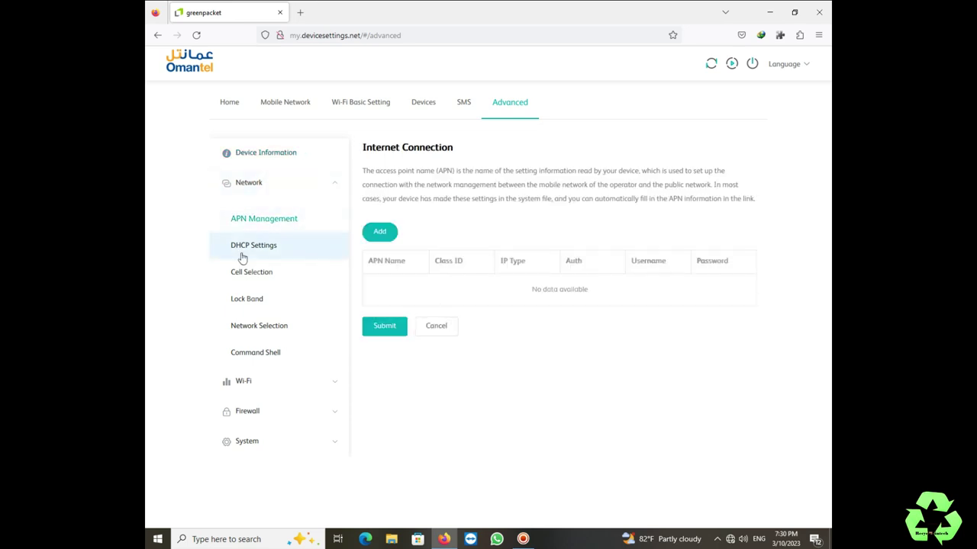
pyautogui.click(242, 255)
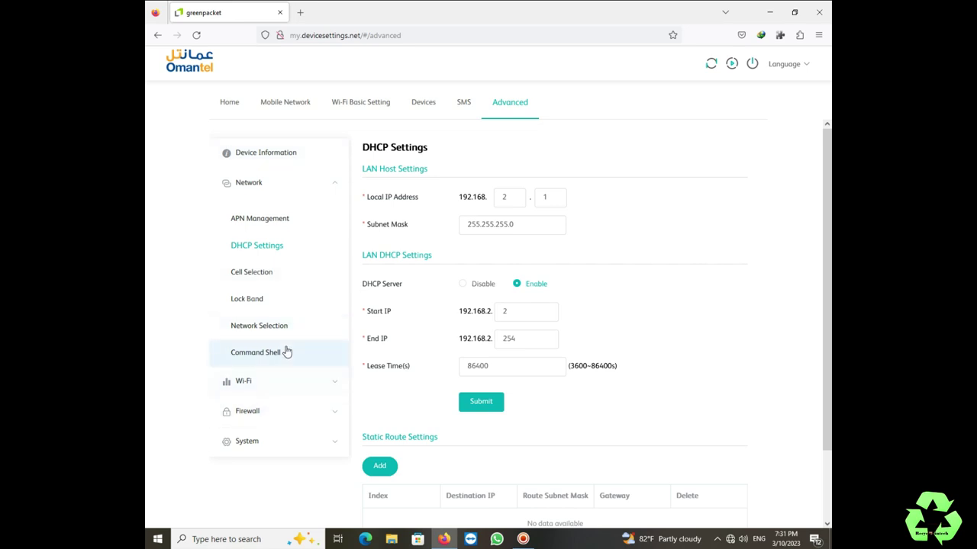
pyautogui.click(285, 381)
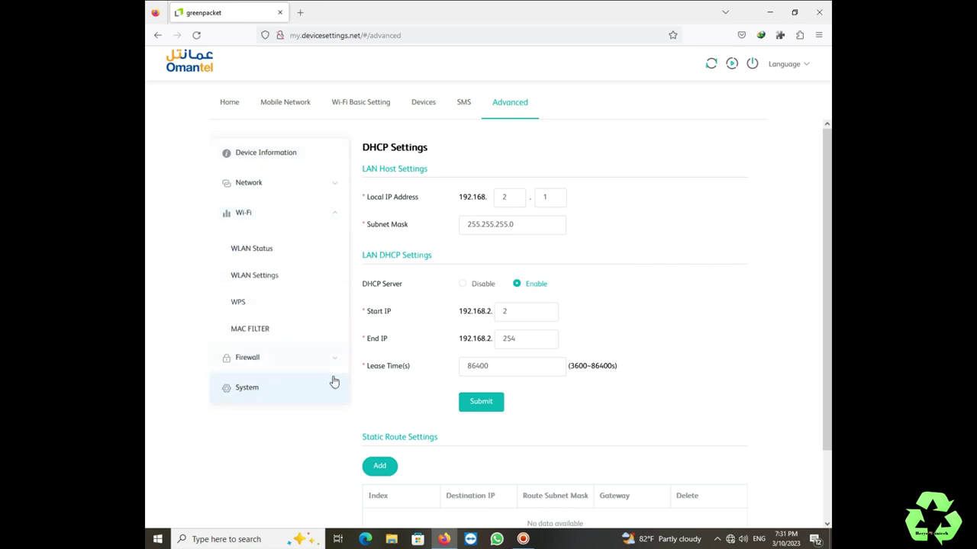
pyautogui.click(280, 257)
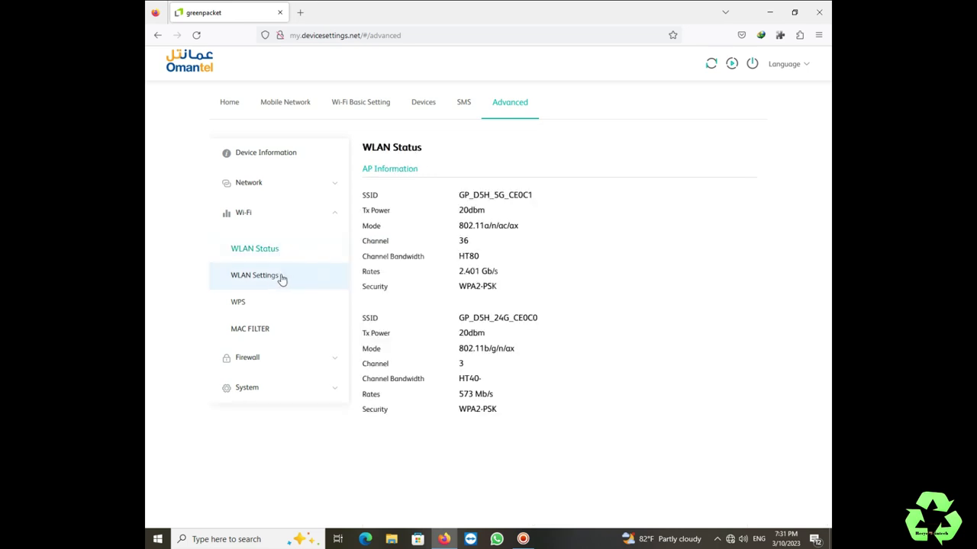
# In WLAN Settings, change the 5G SSID from GP_DSH_5G_CE0C1 to Amita5G and submit it.
pyautogui.click(281, 280)
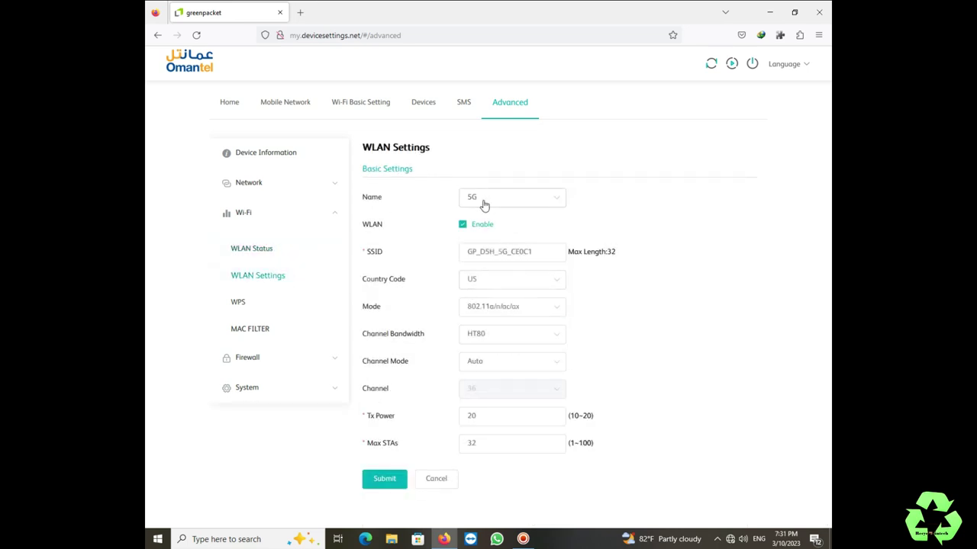
pyautogui.moveTo(548, 253); pyautogui.dragTo(513, 257)
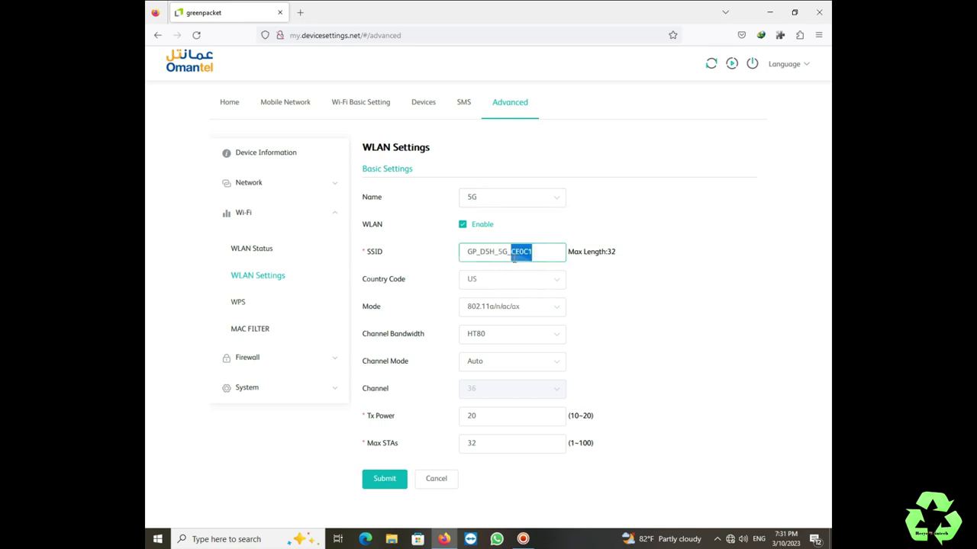
pyautogui.click(498, 253)
pyautogui.press('BackSpace')
pyautogui.press('BackSpace')
pyautogui.press('BackSpace')
pyautogui.press('BackSpace')
pyautogui.press('BackSpace')
pyautogui.press('BackSpace')
pyautogui.press('BackSpace')
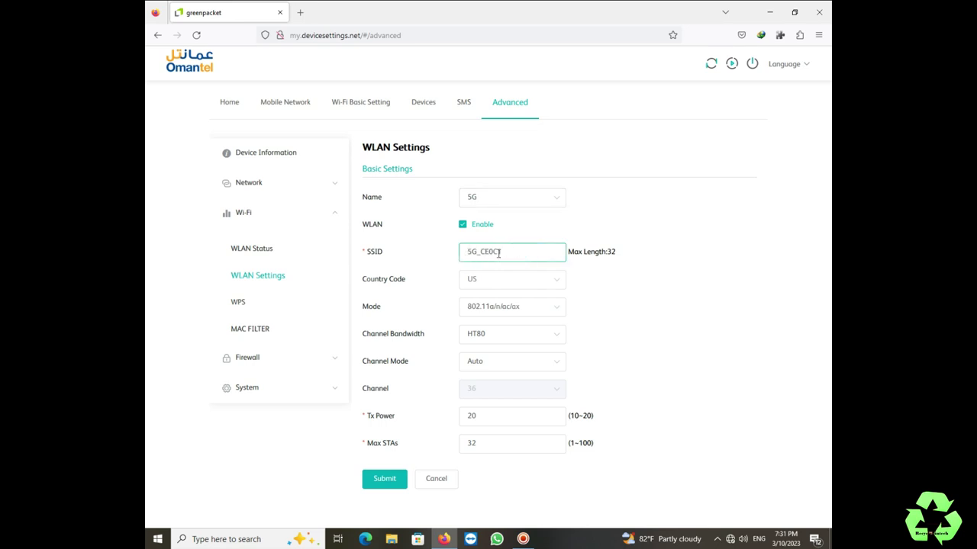
pyautogui.press('BackSpace')
pyautogui.press('BackSpace')
pyautogui.press('BackSpace')
pyautogui.press('BackSpace')
pyautogui.press('BackSpace')
pyautogui.press('BackSpace')
pyautogui.click(466, 256)
pyautogui.write('Amita')
pyautogui.click(385, 478)
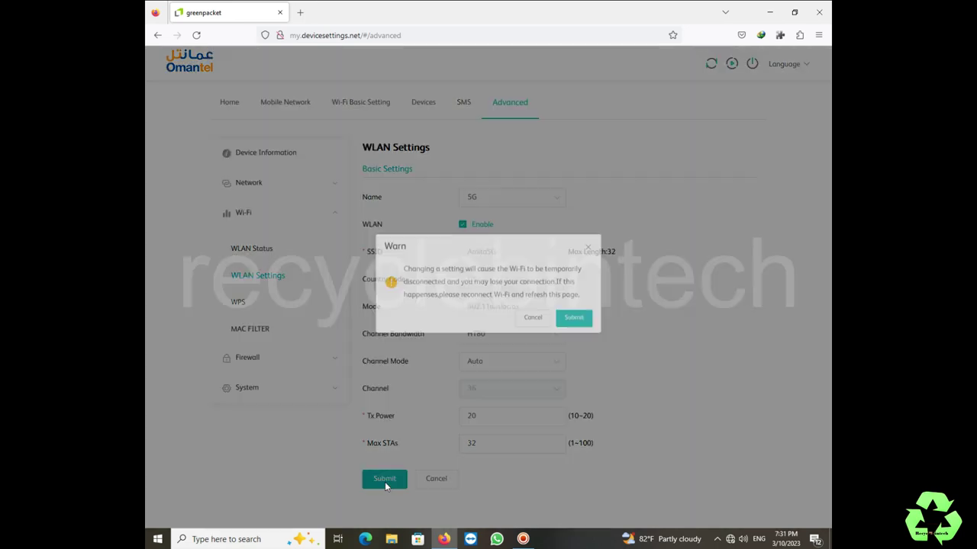
pyautogui.click(574, 322)
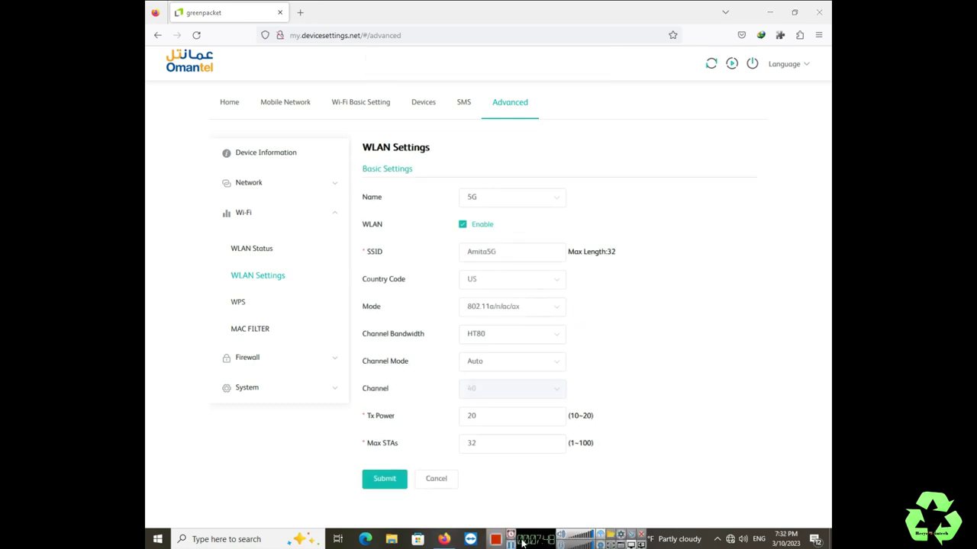
# Switch to the 2.4G band, rename its SSID to Amita, submit, and bring up the Wi-Fi list.
pyautogui.click(475, 201)
pyautogui.click(485, 243)
pyautogui.click(556, 259)
pyautogui.press('BackSpace')
pyautogui.press('BackSpace')
pyautogui.press('BackSpace')
pyautogui.press('BackSpace')
pyautogui.press('BackSpace')
pyautogui.press('BackSpace')
pyautogui.press('BackSpace')
pyautogui.press('BackSpace')
pyautogui.press('BackSpace')
pyautogui.press('BackSpace')
pyautogui.press('BackSpace')
pyautogui.press('BackSpace')
pyautogui.press('BackSpace')
pyautogui.press('BackSpace')
pyautogui.press('BackSpace')
pyautogui.write('Amita')
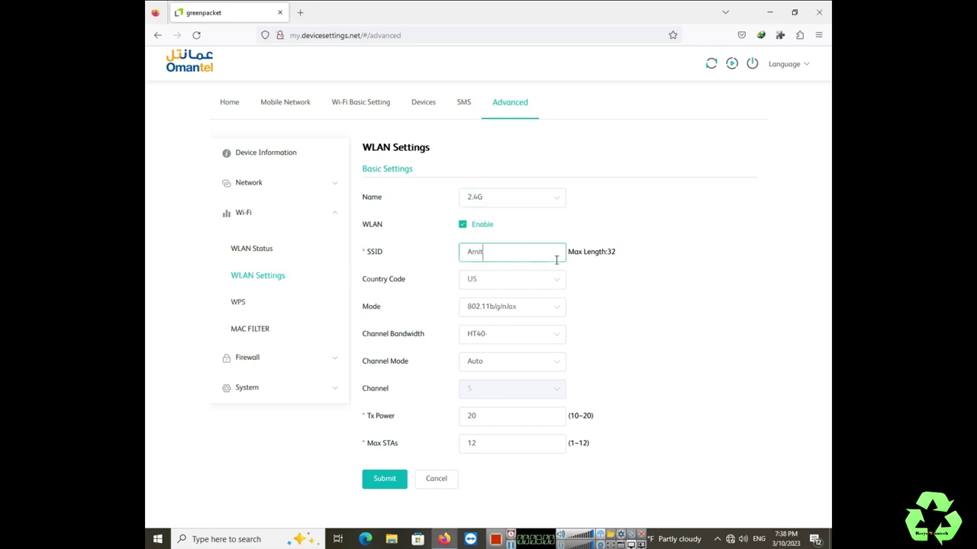
pyautogui.click(384, 478)
pyautogui.click(578, 322)
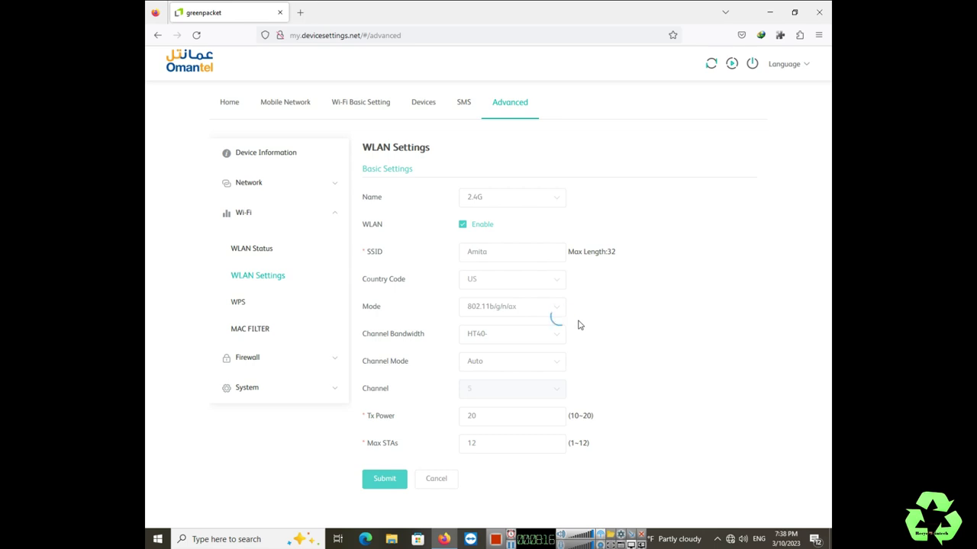
pyautogui.click(730, 539)
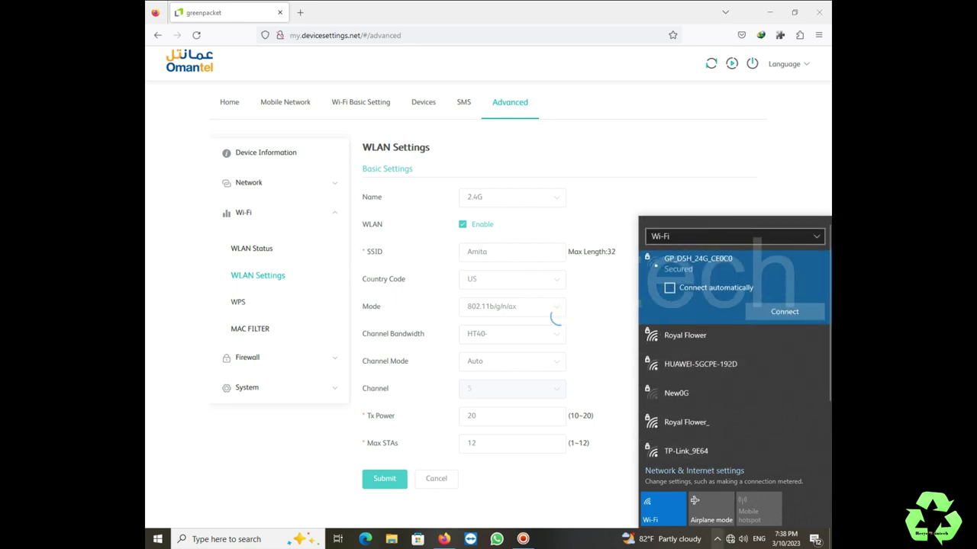
# Connect the laptop to the renamed Amita Wi-Fi network using its new security key.
pyautogui.click(729, 540)
pyautogui.click(729, 540)
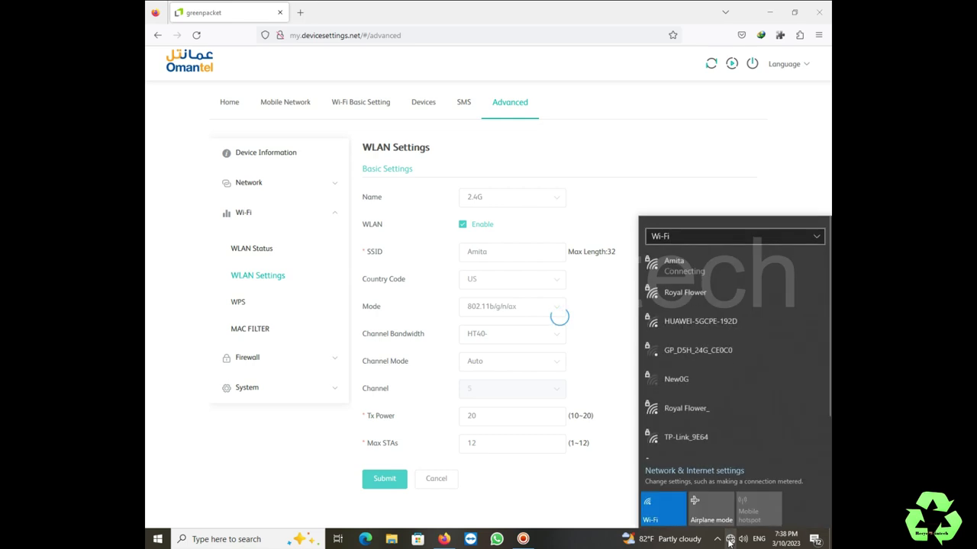
pyautogui.click(729, 263)
pyautogui.click(769, 310)
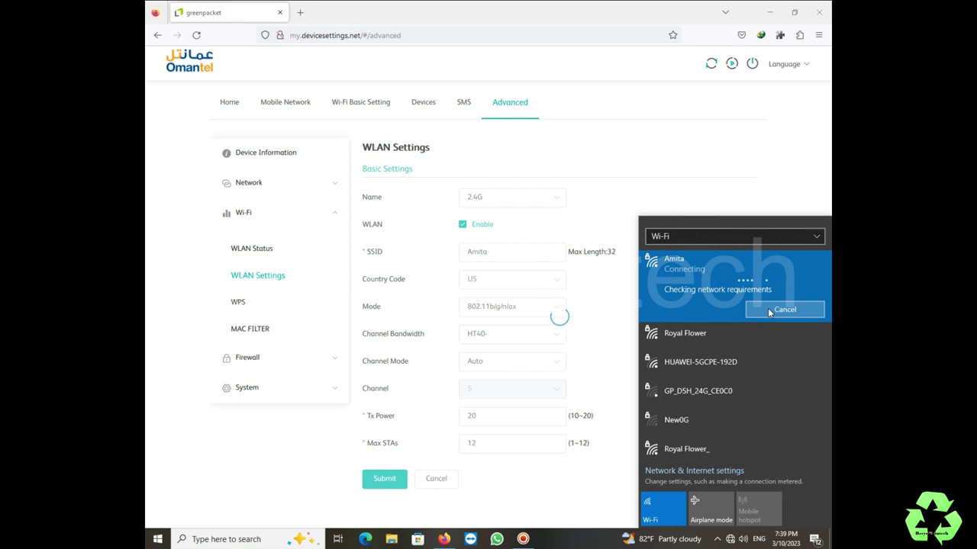
pyautogui.write('******')
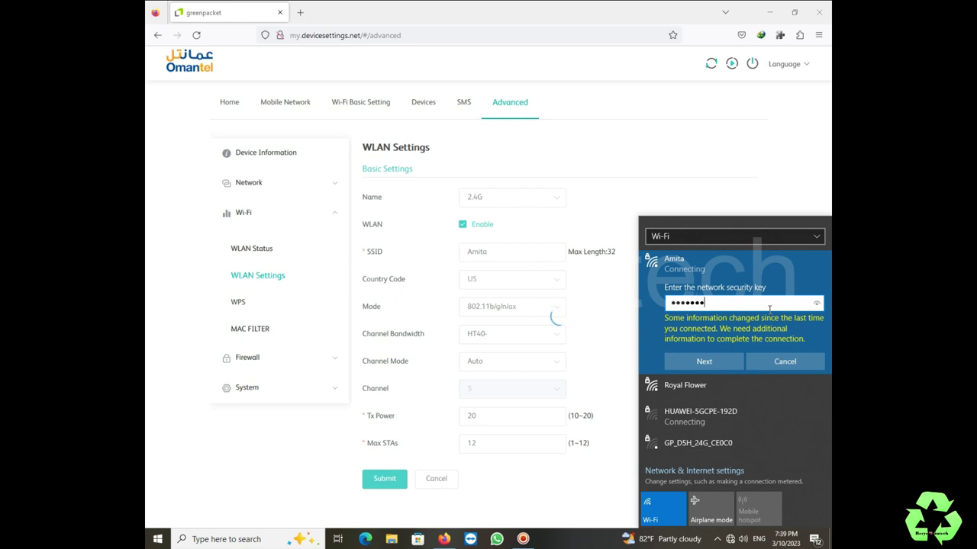
pyautogui.click(720, 362)
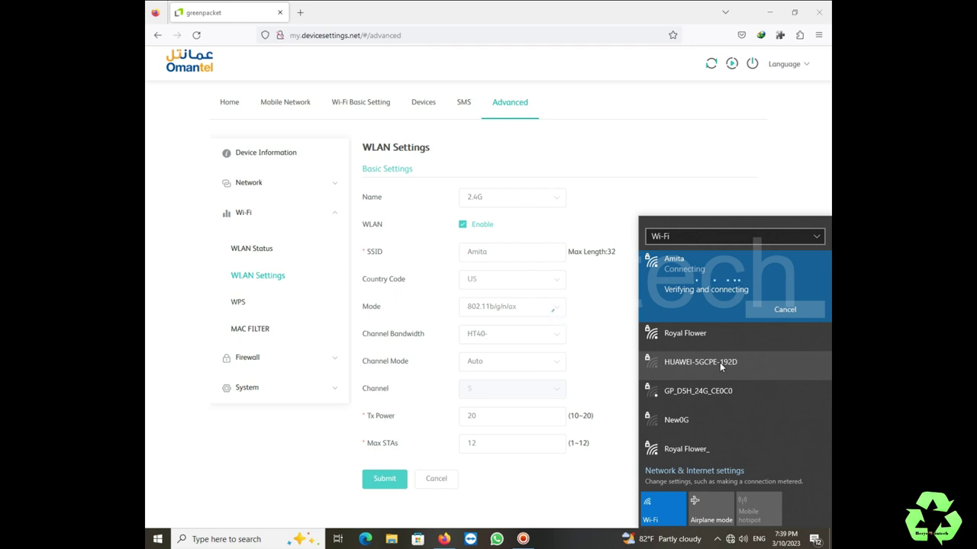
pyautogui.click(725, 180)
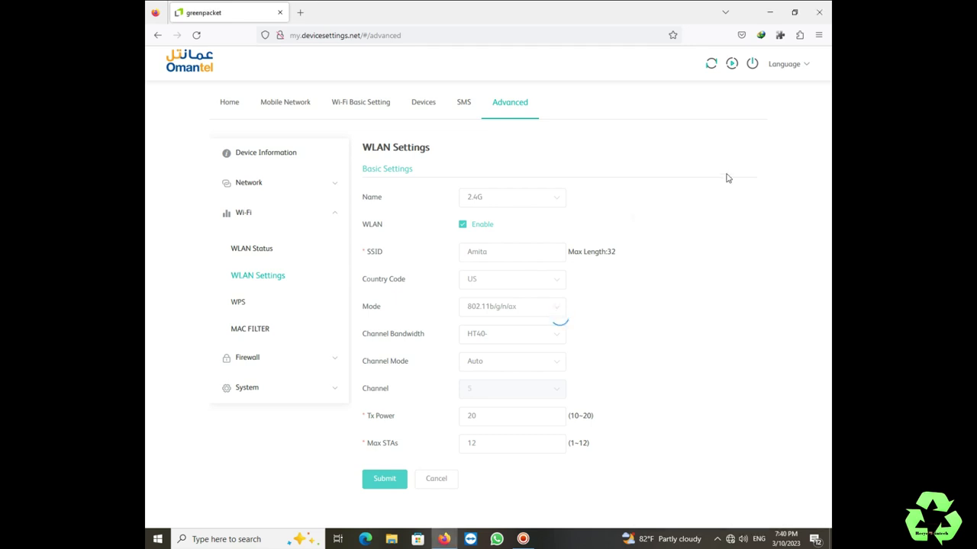
# View the WPS page, then try the MAC Filter modes White List, Black List and Disable.
pyautogui.click(228, 313)
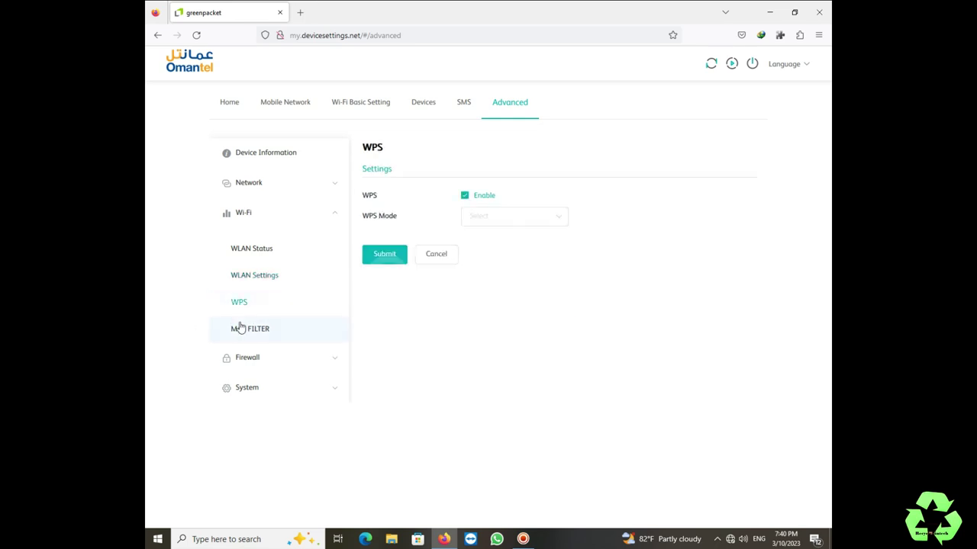
pyautogui.click(241, 328)
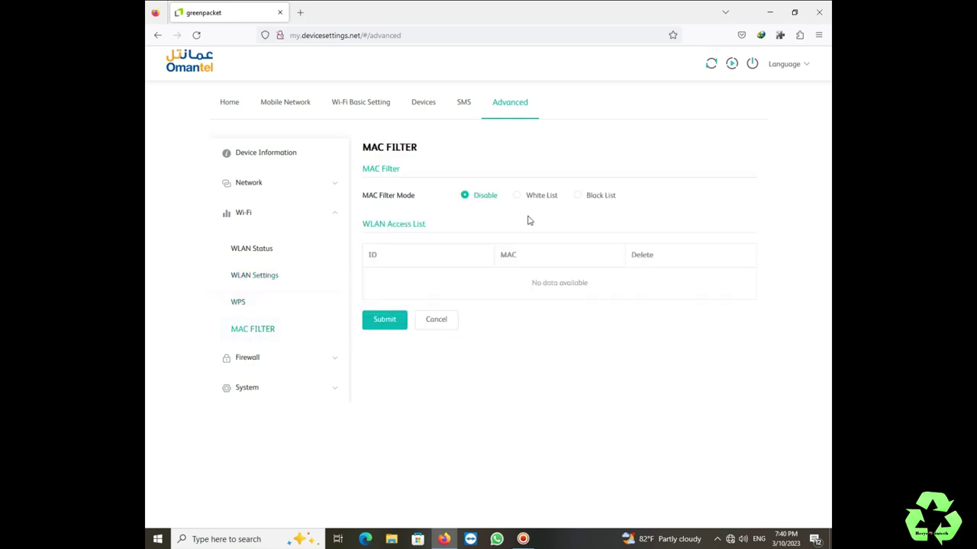
pyautogui.click(517, 196)
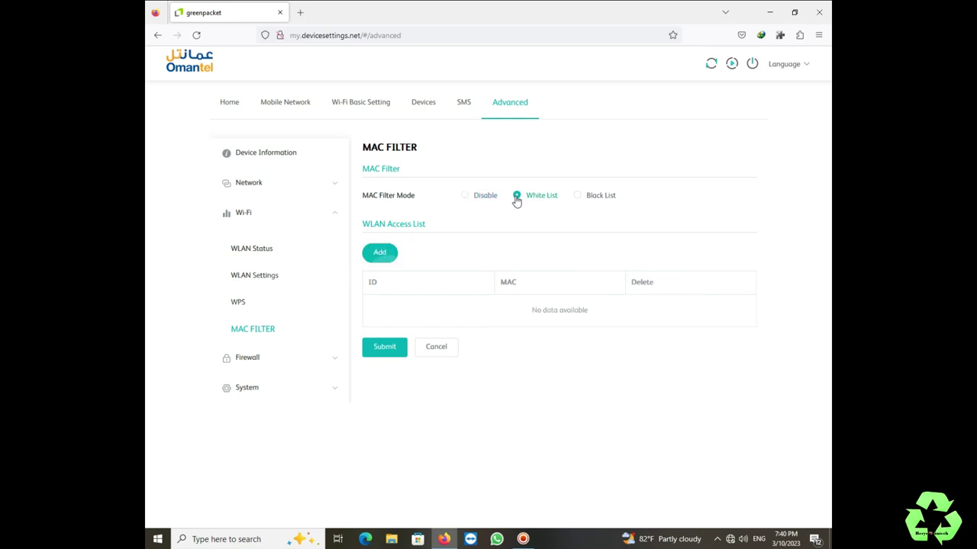
pyautogui.click(578, 196)
pyautogui.click(464, 196)
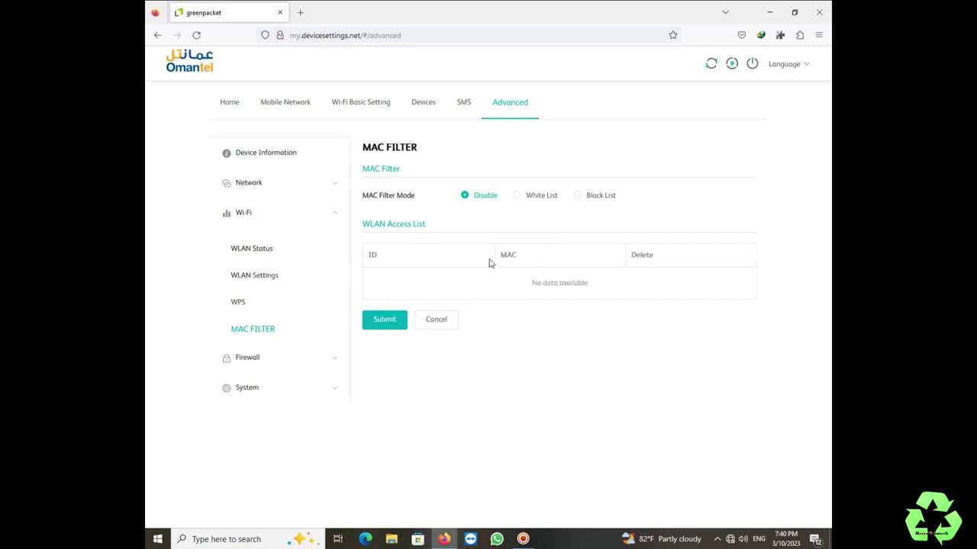
# Try adding a White List access entry, then set MAC filtering back to Disable with an empty list.
pyautogui.click(521, 201)
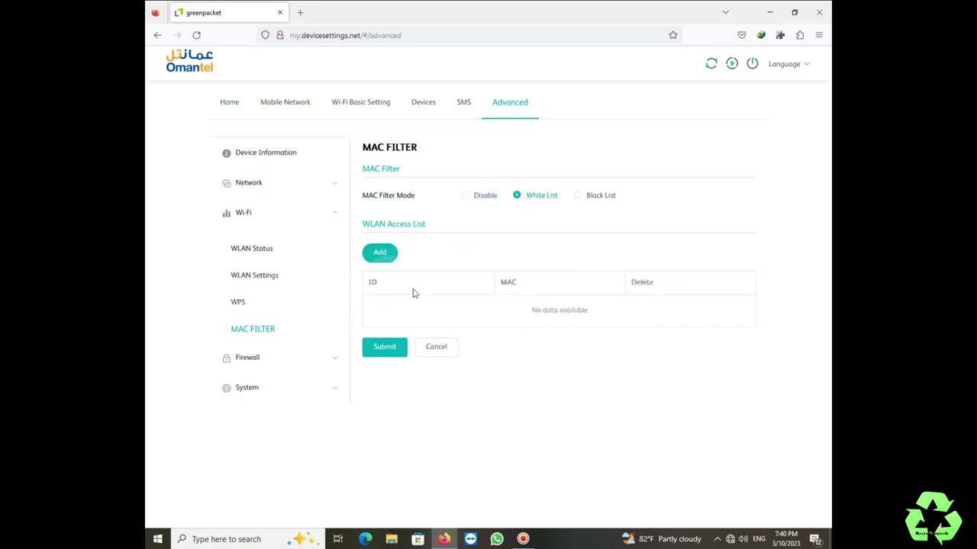
pyautogui.click(370, 258)
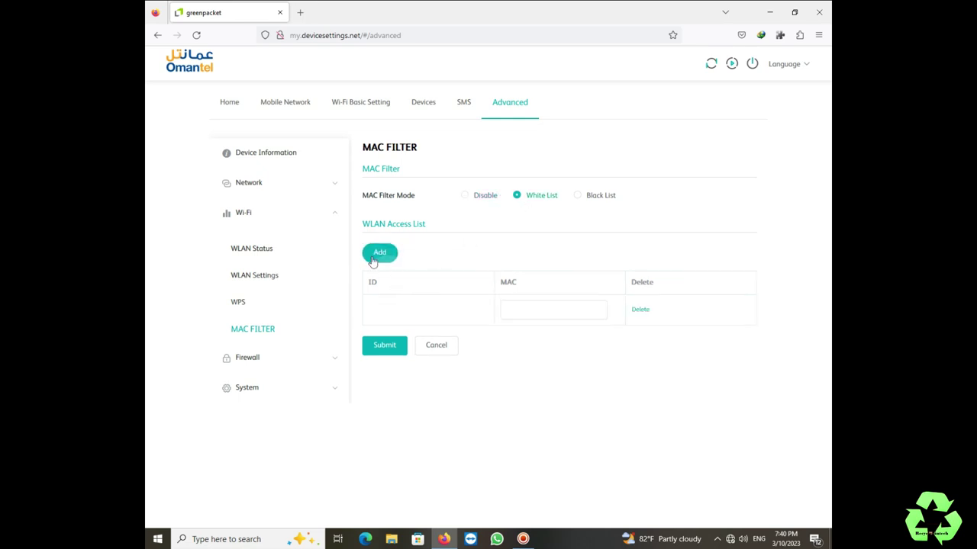
pyautogui.click(510, 308)
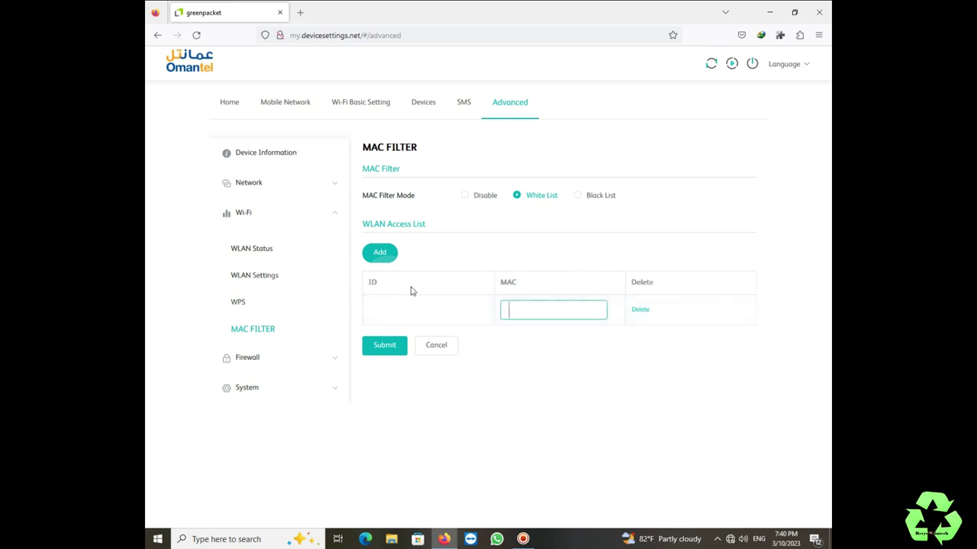
pyautogui.click(576, 195)
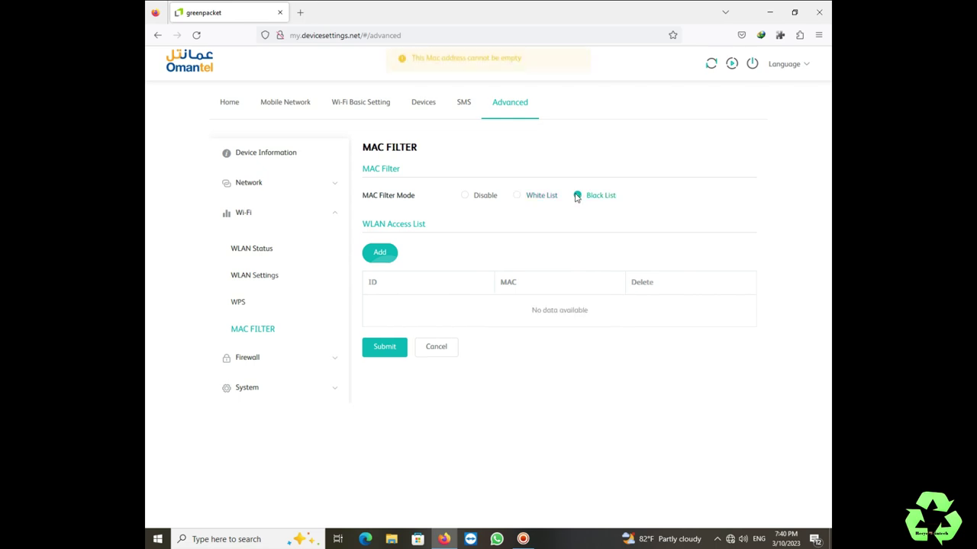
pyautogui.click(463, 195)
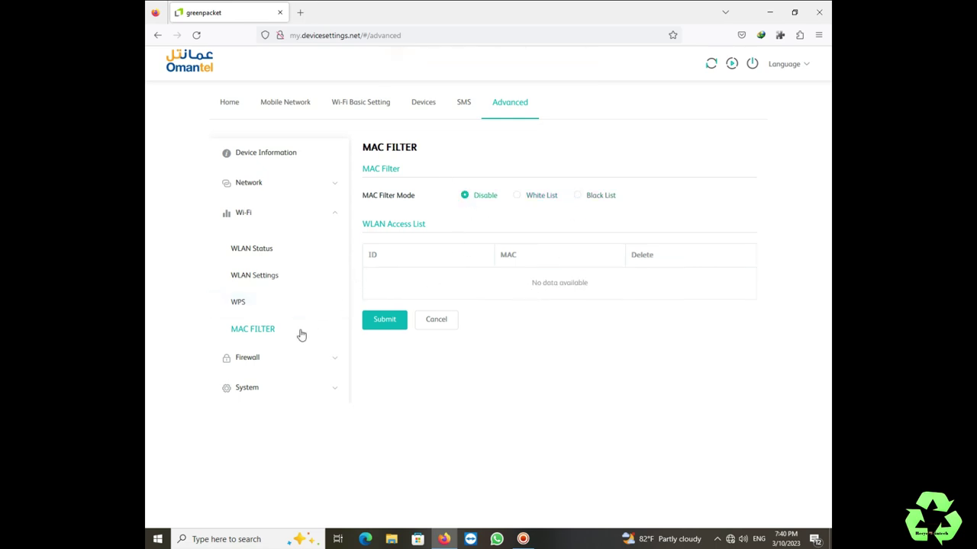
pyautogui.click(287, 396)
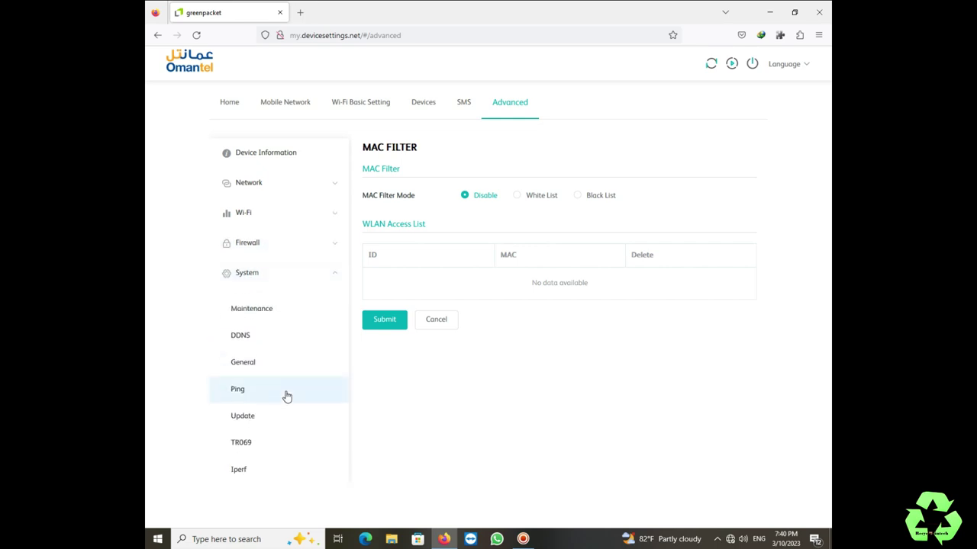
# Enter the old, new and confirmed admin login passwords on the System General page and submit them.
pyautogui.click(298, 322)
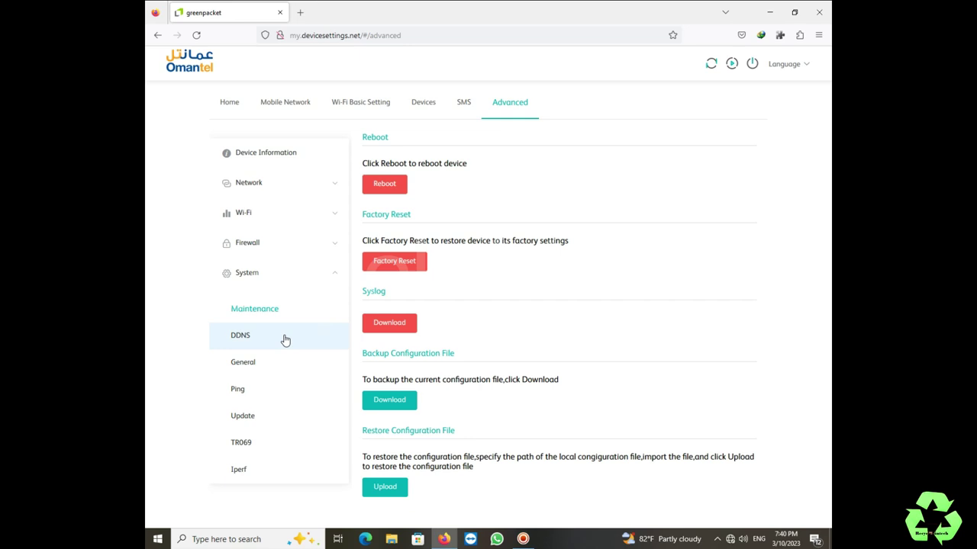
pyautogui.click(285, 340)
pyautogui.click(278, 364)
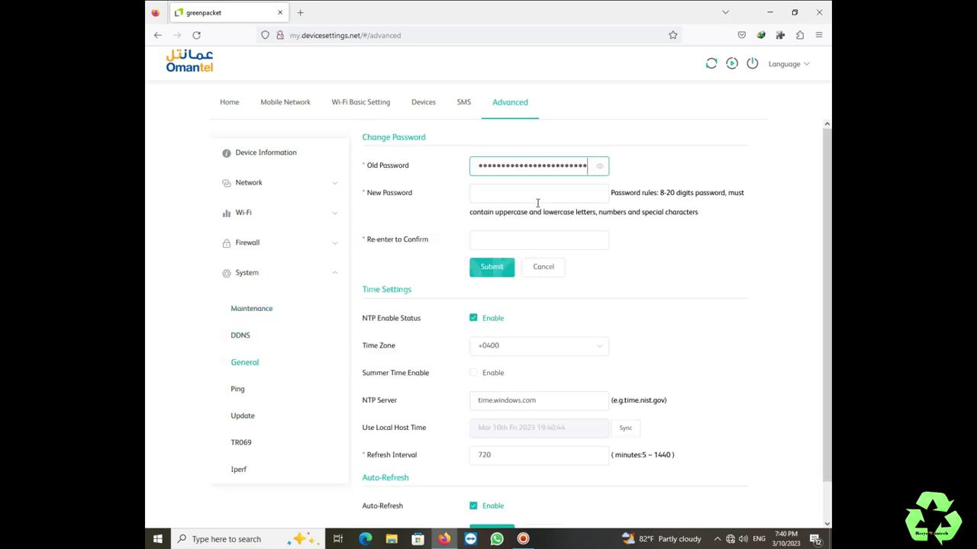
pyautogui.click(521, 199)
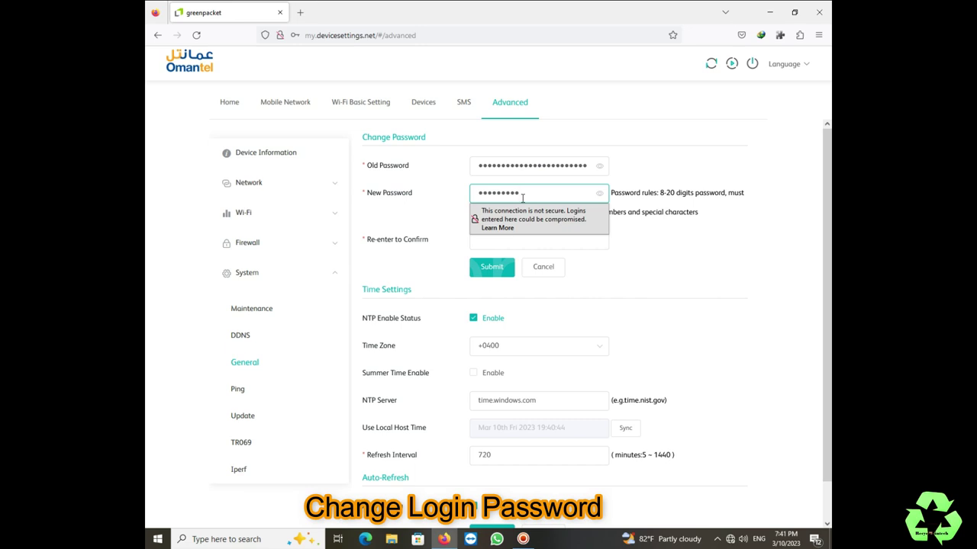
pyautogui.press('Tab')
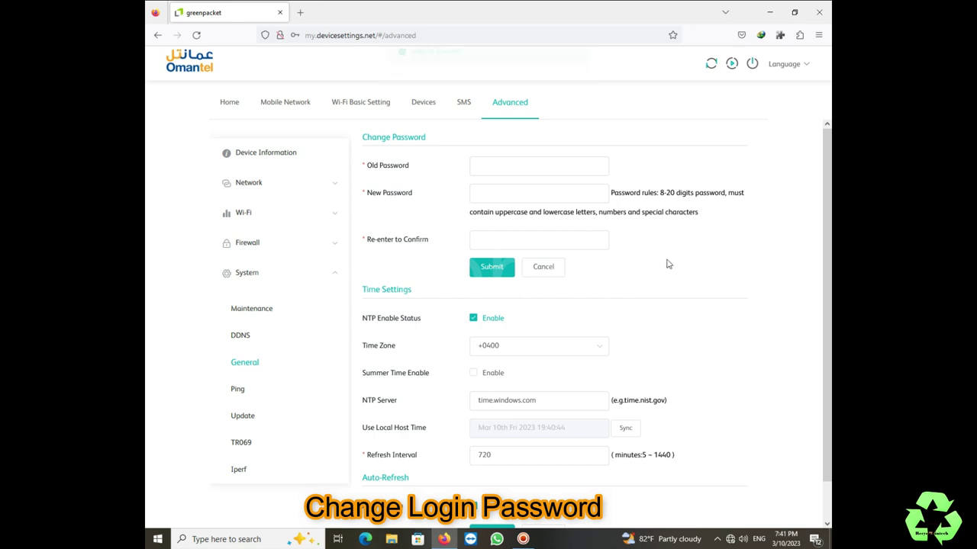
pyautogui.scroll(-1, 681, 306)
pyautogui.scroll(1, 621, 358)
pyautogui.scroll(-1, 621, 361)
pyautogui.scroll(1, 363, 111)
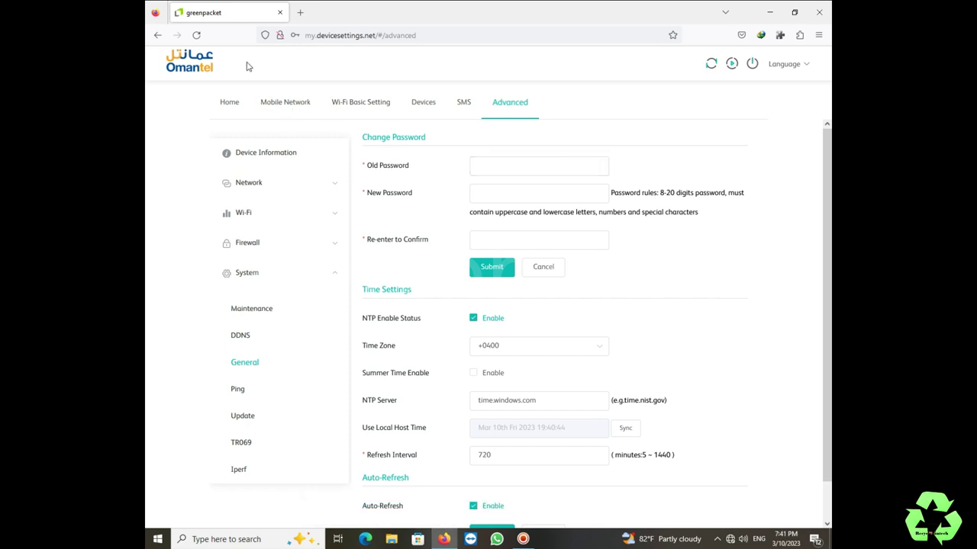
# Go back to the Home dashboard and check the laptop's Wi-Fi connection in the taskbar flyout.
pyautogui.click(268, 103)
pyautogui.click(221, 118)
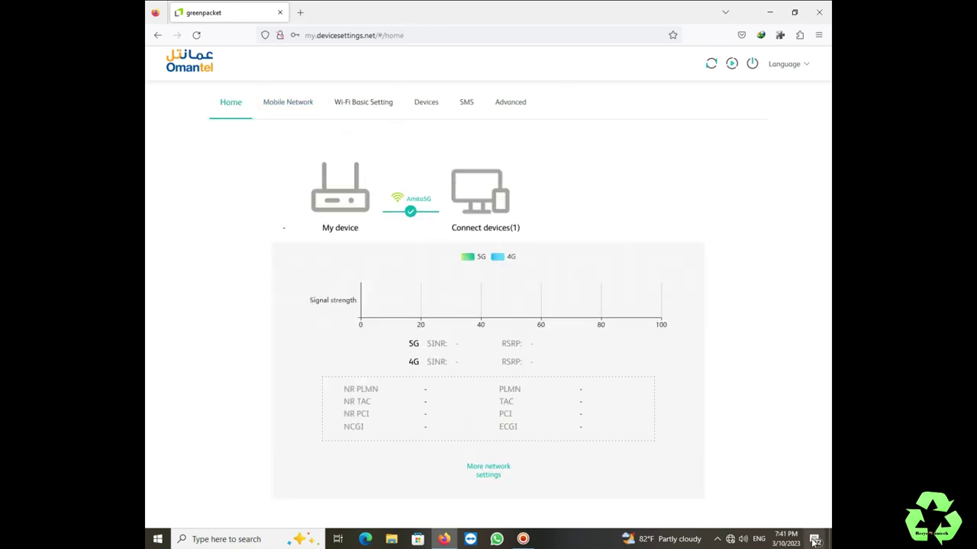
pyautogui.click(728, 539)
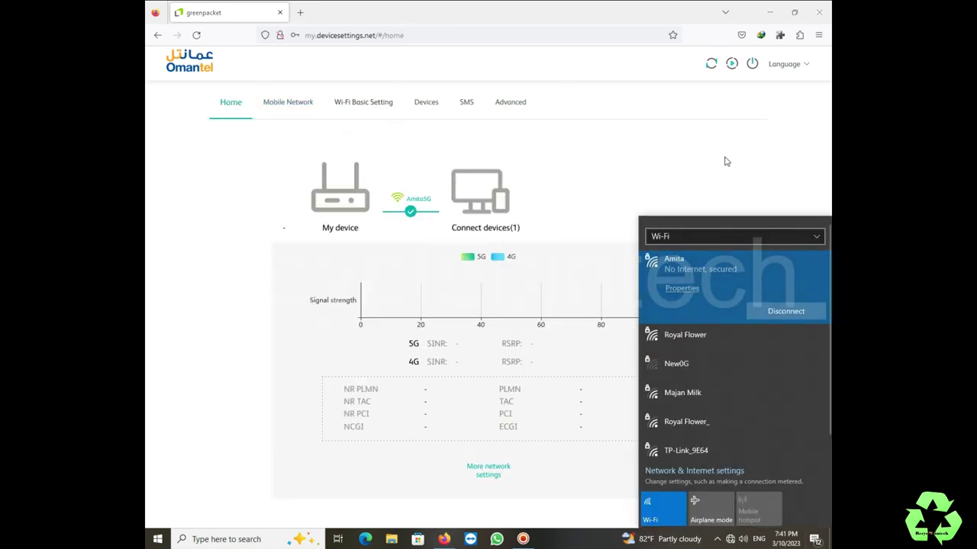
pyautogui.click(729, 163)
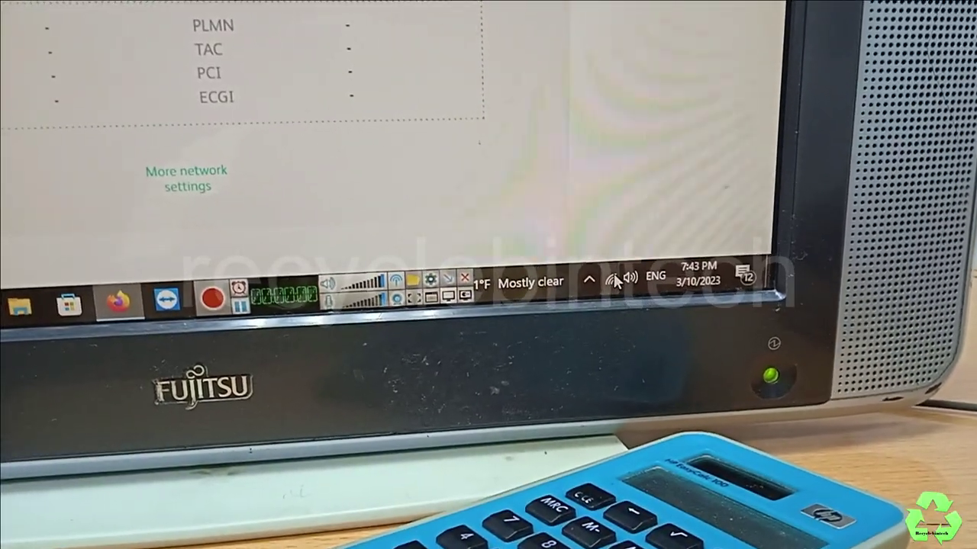
# Open YouTube from Firefox's new tab, reconnect the Amita Wi-Fi after the offline error, and browse the home page.
pyautogui.click(611, 277)
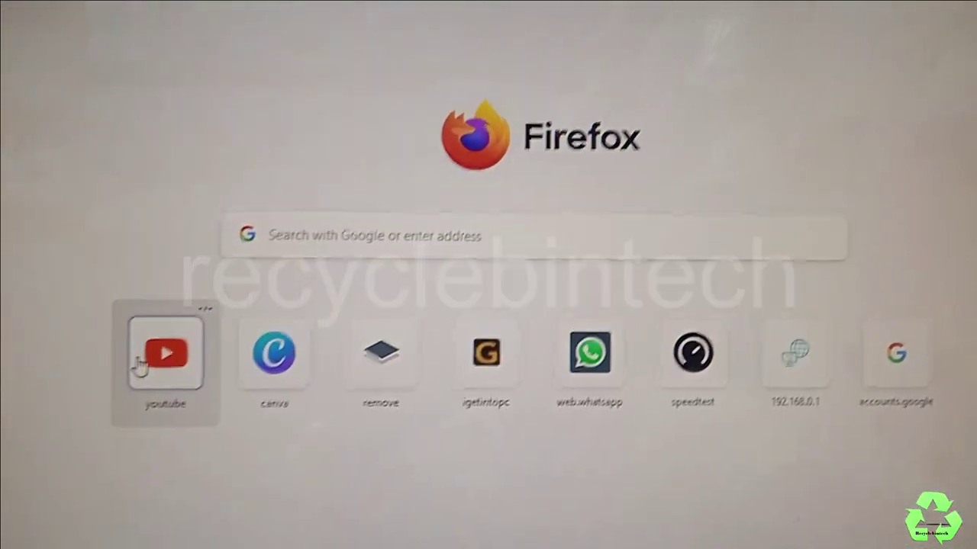
pyautogui.click(132, 383)
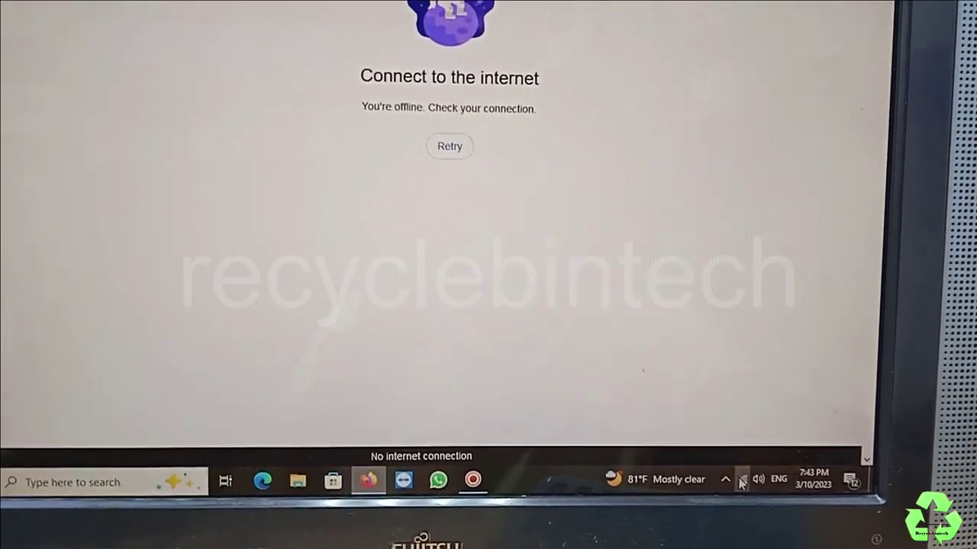
pyautogui.click(744, 486)
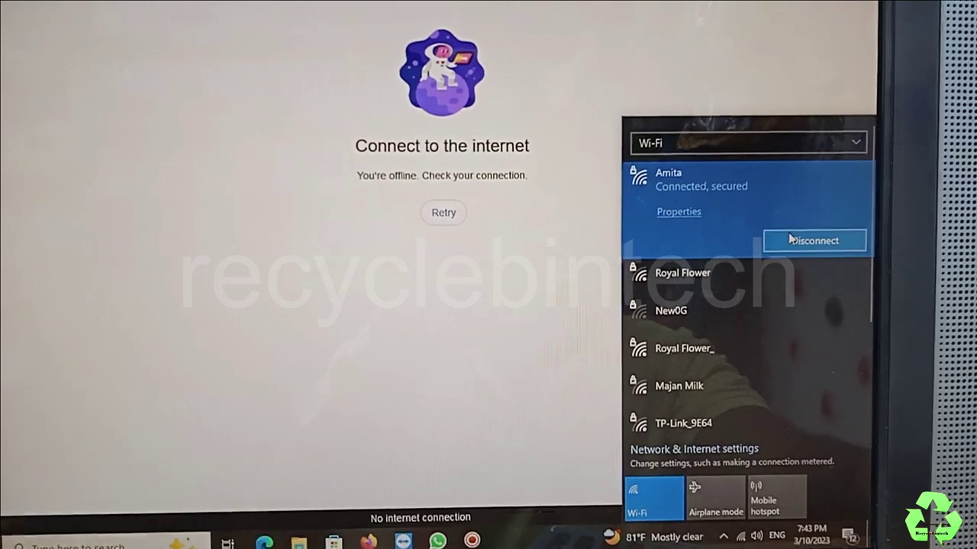
pyautogui.click(797, 238)
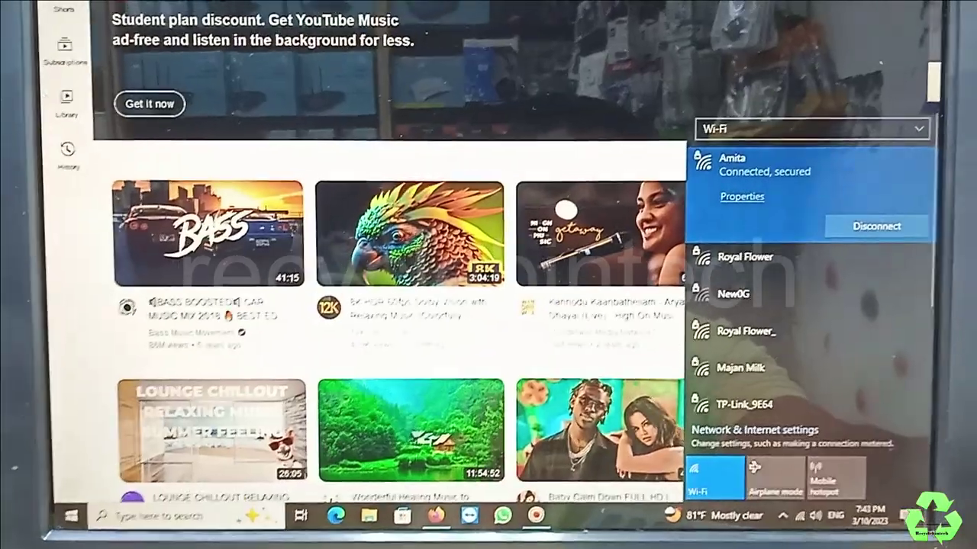
pyautogui.click(826, 97)
pyautogui.scroll(-3, 793, 137)
pyautogui.scroll(-10, 777, 151)
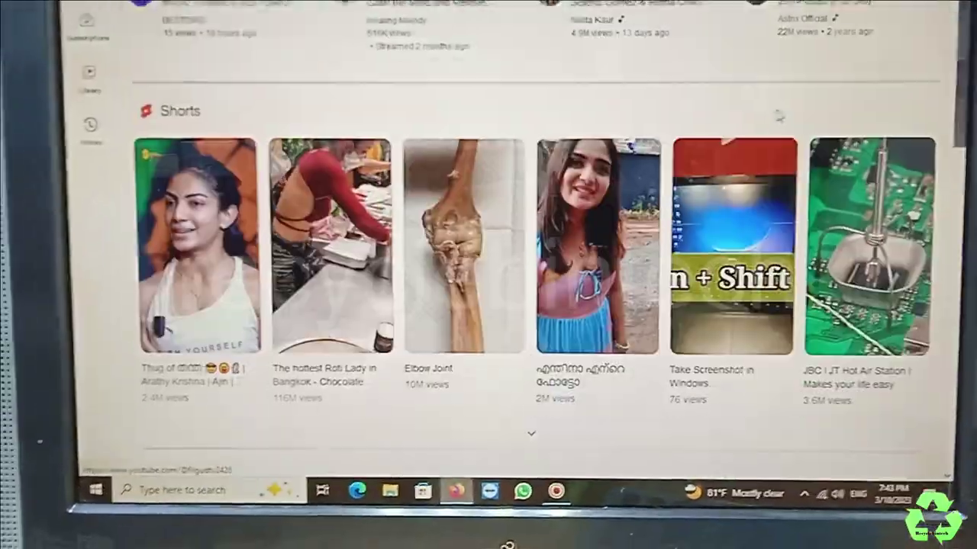
pyautogui.scroll(-3, 778, 118)
pyautogui.scroll(8, 779, 114)
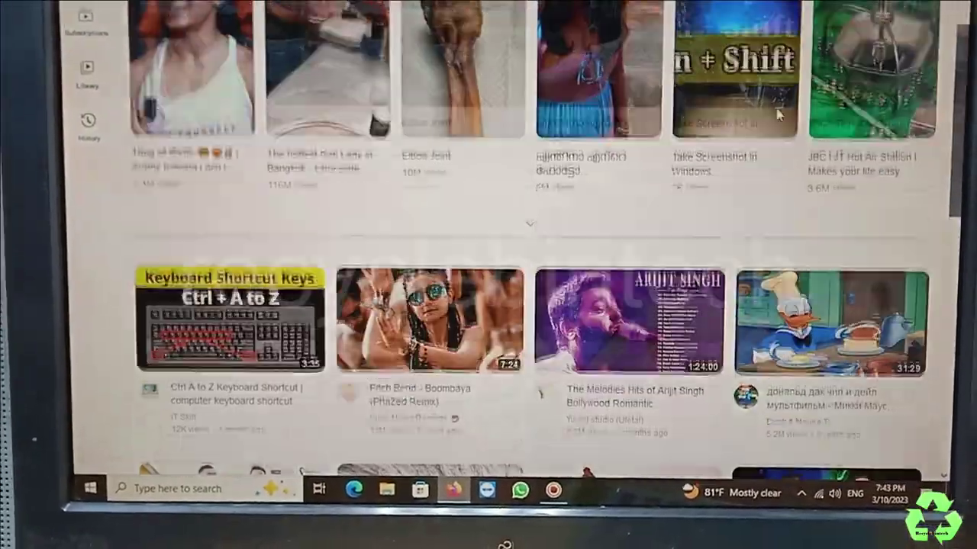